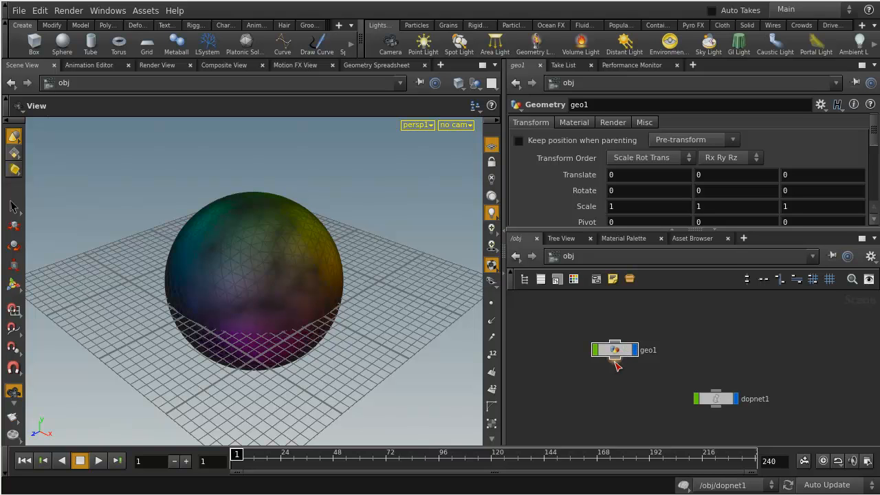
Step: Go inside the geo1 object's network and lay out its sphere1 and attribvop1 nodes
{"action": "scroll", "coordinate": [658, 361], "scroll_direction": "up", "scroll_amount": 3}
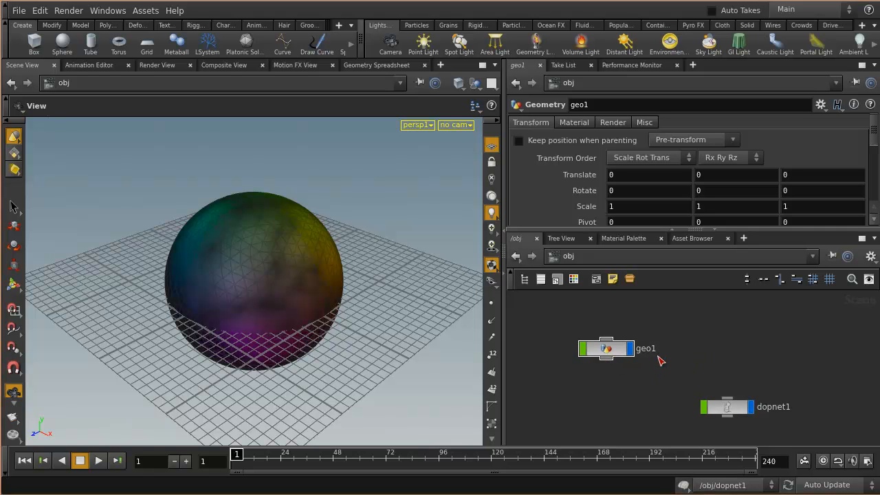
{"action": "middle_click_drag", "start_coordinate": [655, 369], "coordinate": [719, 337]}
{"action": "left_click_drag", "start_coordinate": [651, 311], "coordinate": [608, 343]}
{"action": "double_click", "coordinate": [607, 342]}
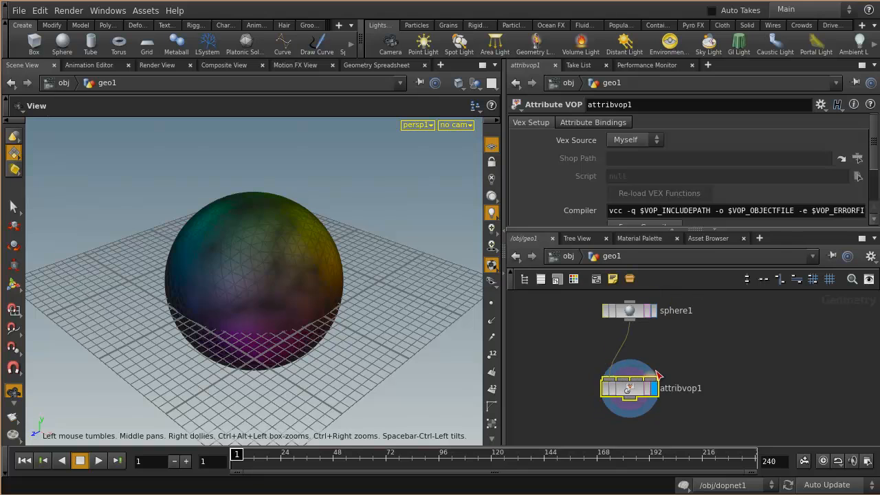
{"action": "key", "text": "l"}
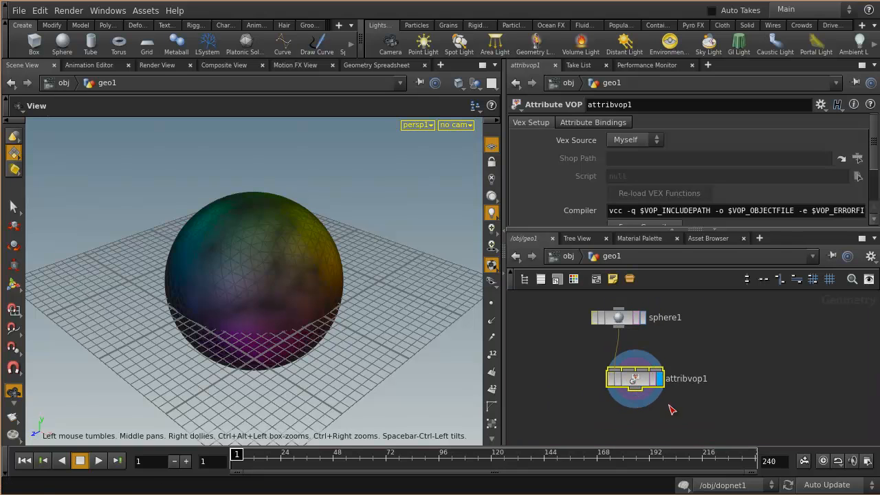
{"action": "scroll", "coordinate": [673, 412], "scroll_direction": "down", "scroll_amount": 2}
{"action": "middle_click_drag", "start_coordinate": [676, 420], "coordinate": [659, 381]}
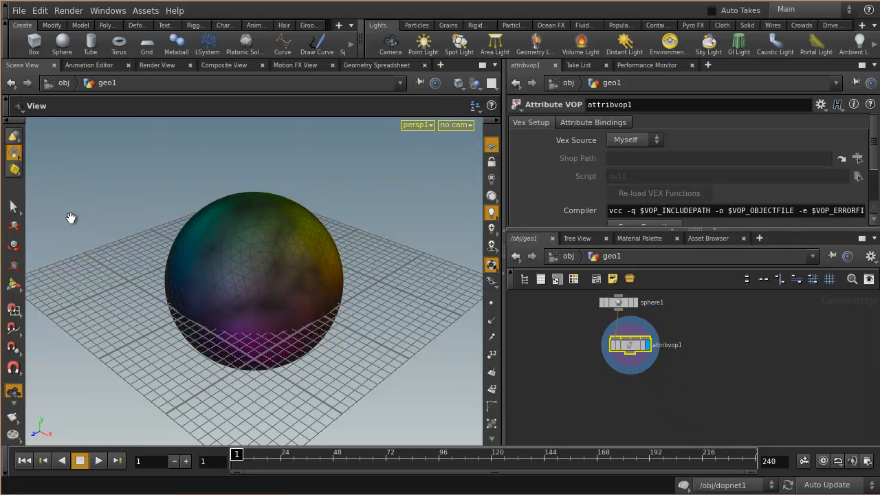
Step: Select a patch of faces on the sphere's upper side and apply PolyExtrude to it
{"action": "left_click", "coordinate": [16, 206]}
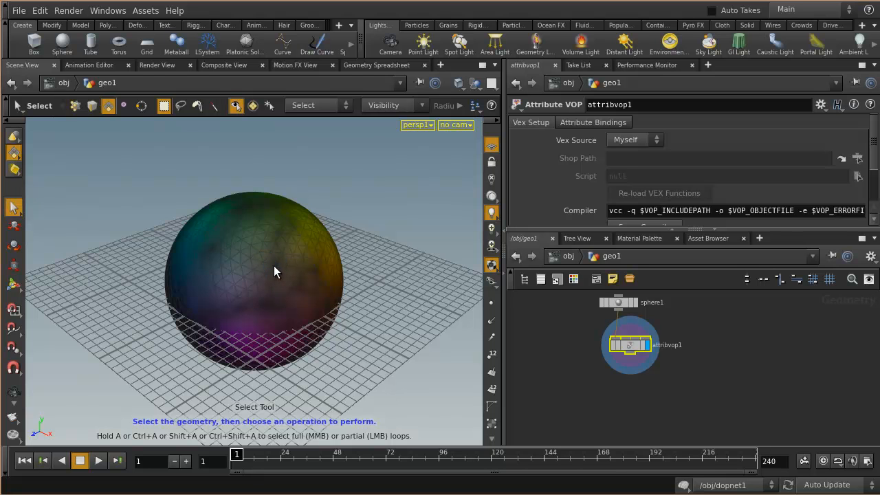
{"action": "left_click_drag", "start_coordinate": [266, 182], "coordinate": [378, 302]}
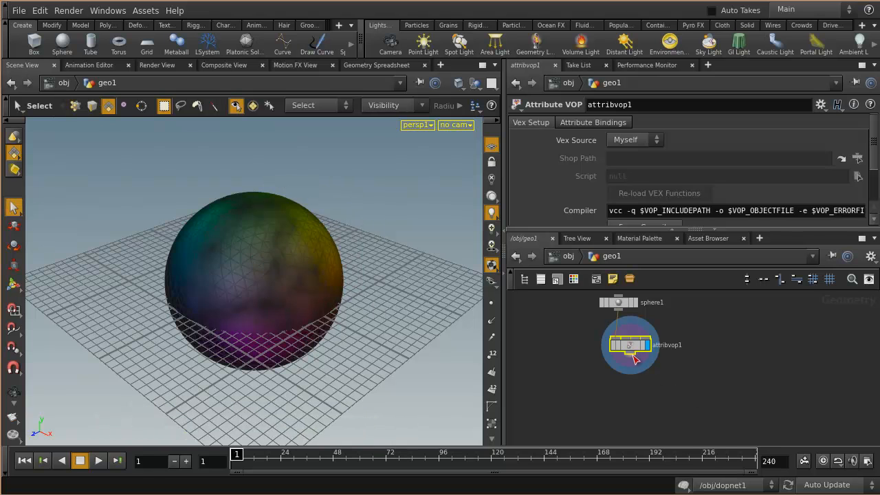
{"action": "key", "text": "Tab"}
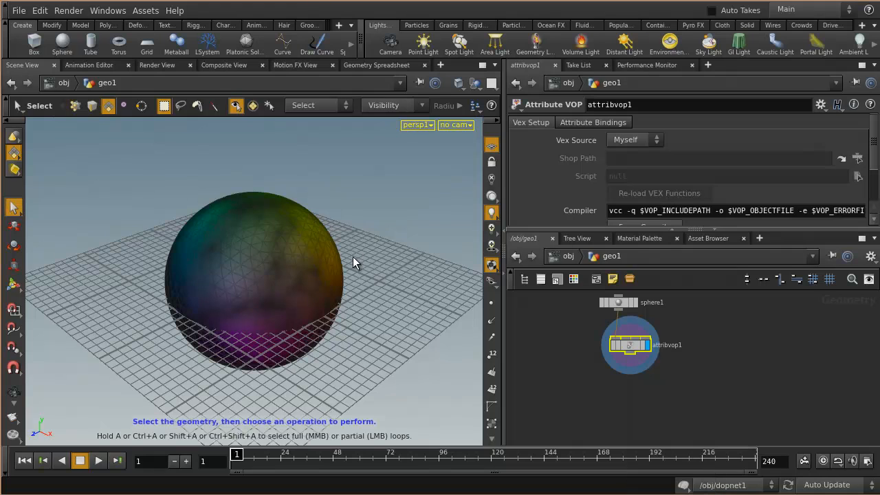
{"action": "key", "text": "Tab"}
{"action": "type", "text": "ex"}
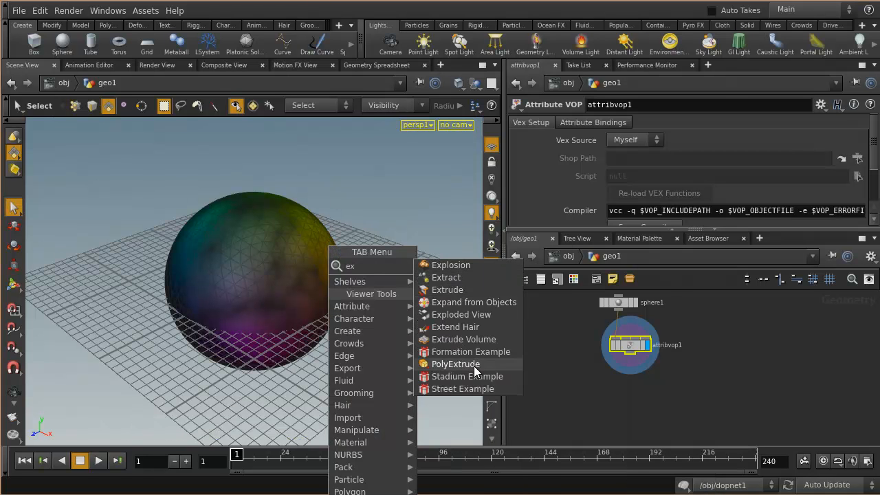
{"action": "left_click", "coordinate": [450, 363]}
Step: Pull the extruded faces out to a Z translate of about 0.748 and scale them to about 0.551
{"action": "left_click_drag", "start_coordinate": [279, 204], "coordinate": [320, 129]}
{"action": "right_click_drag", "start_coordinate": [403, 222], "coordinate": [286, 240], "text": "alt"}
{"action": "left_click_drag", "start_coordinate": [287, 240], "coordinate": [321, 223], "text": "alt"}
{"action": "middle_click_drag", "start_coordinate": [768, 372], "coordinate": [711, 394]}
{"action": "right_click_drag", "start_coordinate": [352, 240], "coordinate": [412, 237], "text": "alt"}
{"action": "middle_click_drag", "start_coordinate": [376, 222], "coordinate": [346, 259], "text": "alt"}
{"action": "left_click_drag", "start_coordinate": [312, 222], "coordinate": [289, 214]}
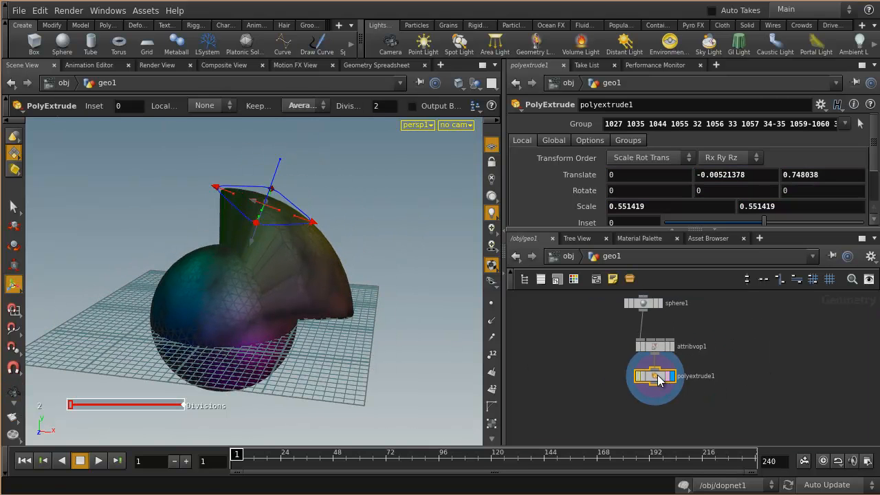
Step: Try an inset of -0.516 on the extrusion, inspect its shape, and delete the polyextrude1 node
{"action": "left_click_drag", "start_coordinate": [762, 222], "coordinate": [692, 231]}
{"action": "left_click_drag", "start_coordinate": [392, 210], "coordinate": [326, 212], "text": "alt"}
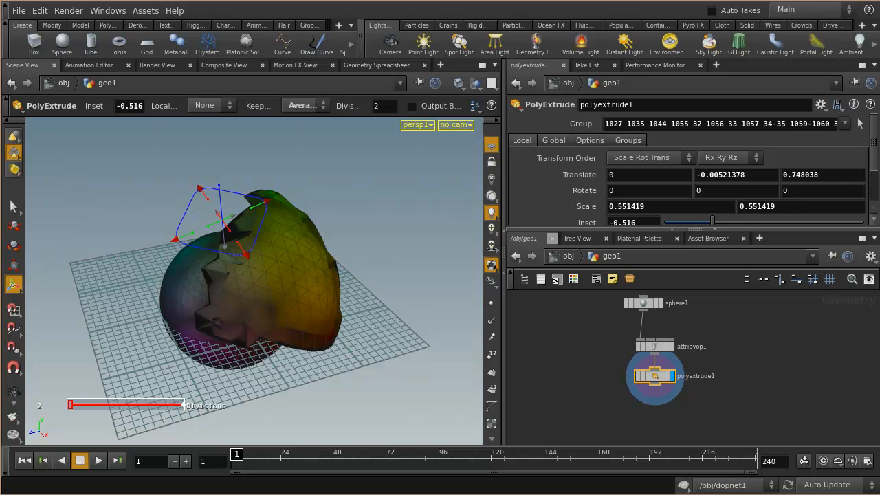
{"action": "left_click_drag", "start_coordinate": [874, 140], "coordinate": [878, 177]}
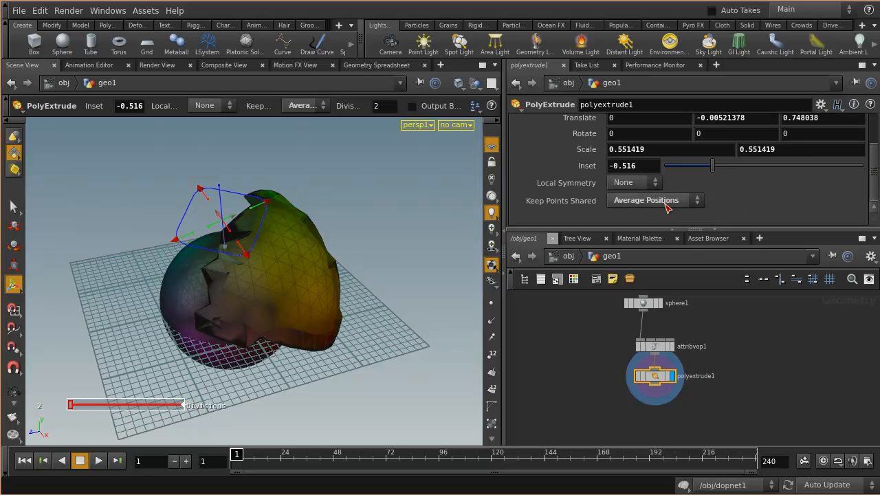
{"action": "left_click_drag", "start_coordinate": [330, 279], "coordinate": [409, 300], "text": "alt"}
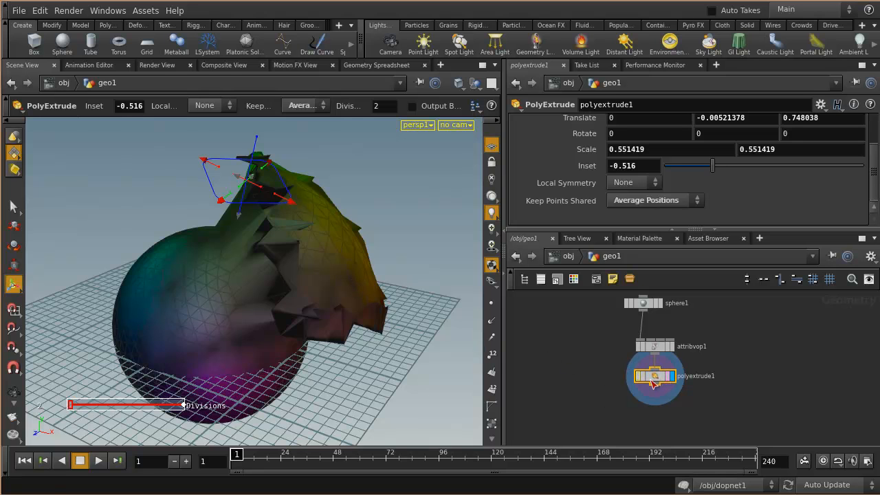
{"action": "key", "text": "Delete"}
Step: Add a Mountain node below attribvop1 and display its deformed result
{"action": "key", "text": "Tab"}
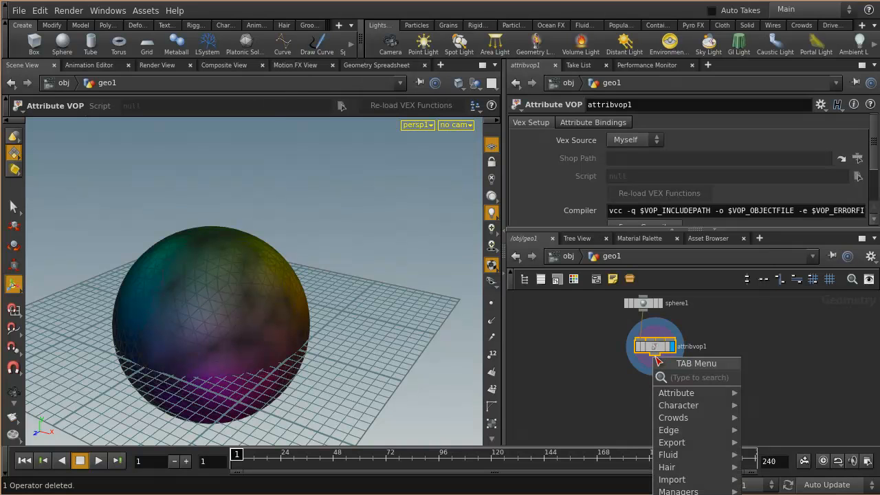
{"action": "type", "text": "moun"}
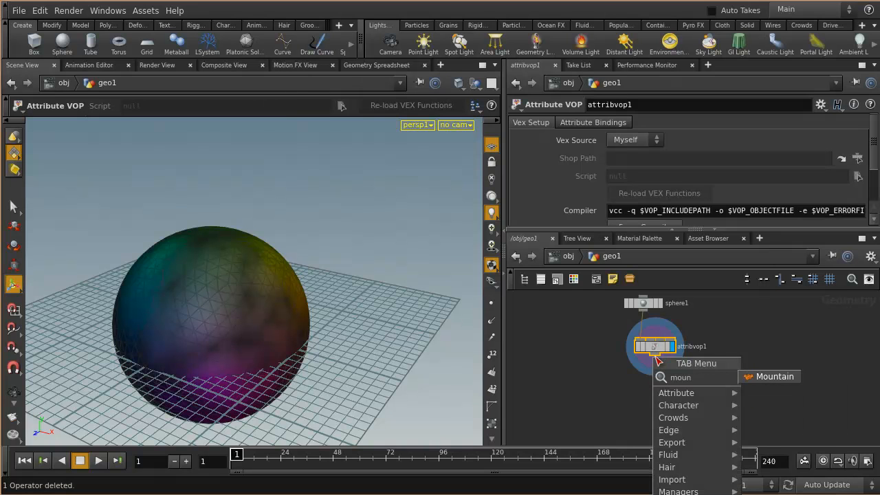
{"action": "left_click", "coordinate": [777, 378]}
{"action": "left_click", "coordinate": [671, 397]}
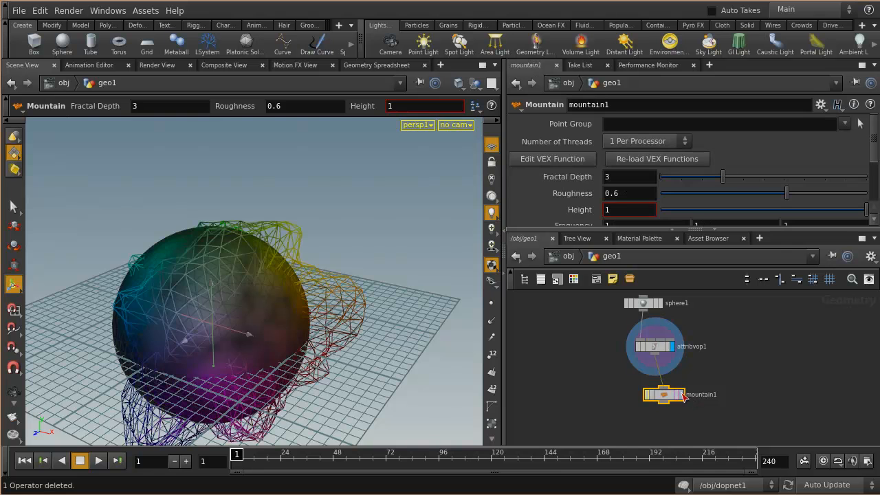
{"action": "mouse_move", "coordinate": [375, 339]}
{"action": "left_mouse_down"}
{"action": "mouse_move", "coordinate": [327, 301]}
{"action": "mouse_move", "coordinate": [290, 310]}
{"action": "mouse_move", "coordinate": [385, 339]}
{"action": "left_mouse_up"}
{"action": "scroll", "coordinate": [677, 357], "scroll_direction": "up", "scroll_amount": 3}
{"action": "key", "text": "Escape"}
{"action": "left_click_drag", "start_coordinate": [363, 300], "coordinate": [329, 347]}
{"action": "key", "text": "Return"}
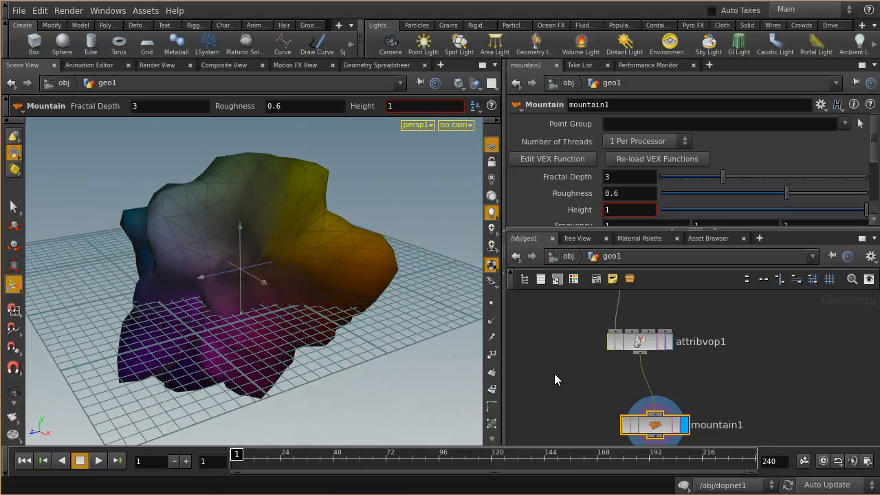
Step: Bypass the attribvop1 node and inspect the geometry without its colours
{"action": "left_click", "coordinate": [614, 346]}
{"action": "key", "text": "Escape"}
{"action": "left_click_drag", "start_coordinate": [406, 304], "coordinate": [353, 285]}
Step: Reduce the mesh density of the sphere1 node so the shape has coarser triangles
{"action": "middle_click_drag", "start_coordinate": [738, 325], "coordinate": [732, 392]}
{"action": "left_click", "coordinate": [622, 341]}
{"action": "scroll", "coordinate": [741, 208], "scroll_direction": "down", "scroll_amount": 2}
{"action": "scroll", "coordinate": [805, 165], "scroll_direction": "up", "scroll_amount": 3}
{"action": "left_click_drag", "start_coordinate": [860, 189], "coordinate": [730, 193]}
{"action": "key", "text": "Escape"}
{"action": "left_click_drag", "start_coordinate": [402, 249], "coordinate": [315, 241]}
Step: Append a Transform node below mountain1, align it under that node and display its result
{"action": "middle_click_drag", "start_coordinate": [724, 431], "coordinate": [708, 353]}
{"action": "left_click", "coordinate": [657, 415]}
{"action": "left_click_drag", "start_coordinate": [285, 250], "coordinate": [242, 242]}
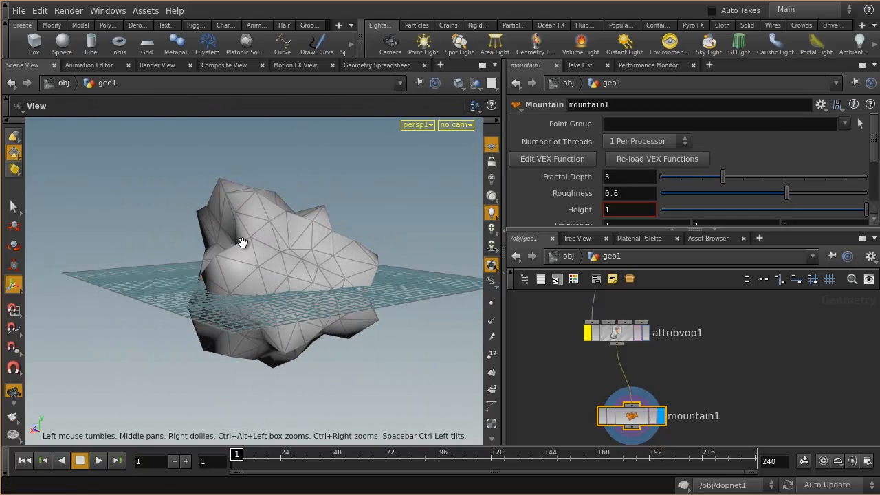
{"action": "scroll", "coordinate": [639, 381], "scroll_direction": "down", "scroll_amount": 3}
{"action": "key", "text": "Tab"}
{"action": "type", "text": "t"}
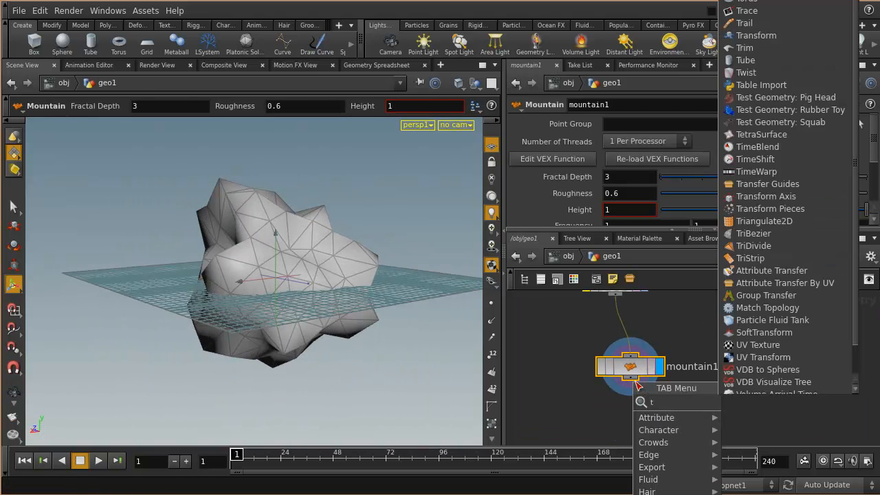
{"action": "type", "text": "ra"}
{"action": "left_click", "coordinate": [646, 426]}
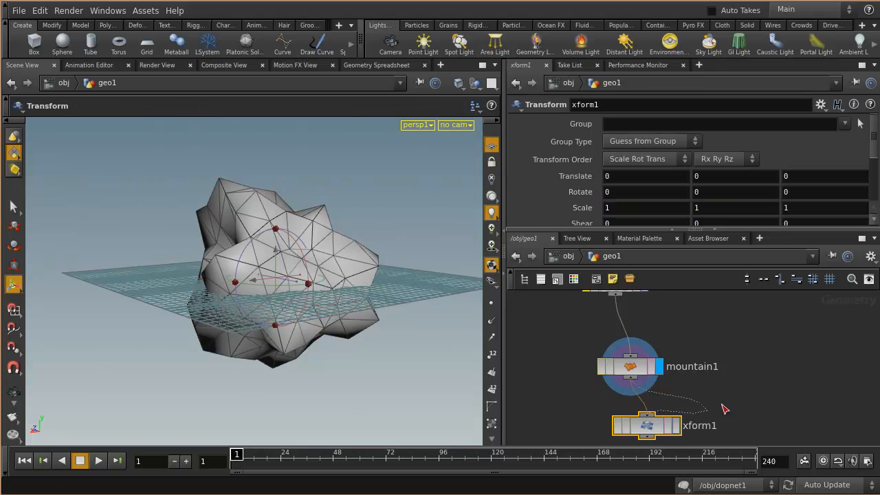
{"action": "middle_click_drag", "start_coordinate": [721, 404], "coordinate": [722, 349]}
{"action": "left_click_drag", "start_coordinate": [648, 374], "coordinate": [631, 388]}
{"action": "left_click", "coordinate": [659, 386]}
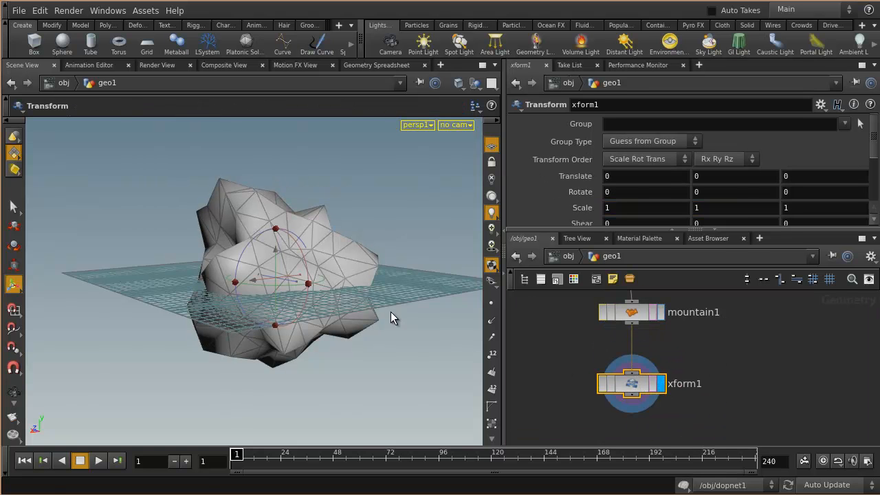
Step: Raise the rock to a Y translate of about 1.68 and tidy the mountain1 and xform1 node positions
{"action": "left_click_drag", "start_coordinate": [274, 250], "coordinate": [276, 125]}
{"action": "left_click_drag", "start_coordinate": [362, 222], "coordinate": [255, 318]}
{"action": "scroll", "coordinate": [743, 380], "scroll_direction": "down", "scroll_amount": 2}
{"action": "middle_click_drag", "start_coordinate": [757, 357], "coordinate": [723, 393]}
{"action": "left_click_drag", "start_coordinate": [622, 372], "coordinate": [614, 363]}
{"action": "left_click_drag", "start_coordinate": [637, 415], "coordinate": [629, 410]}
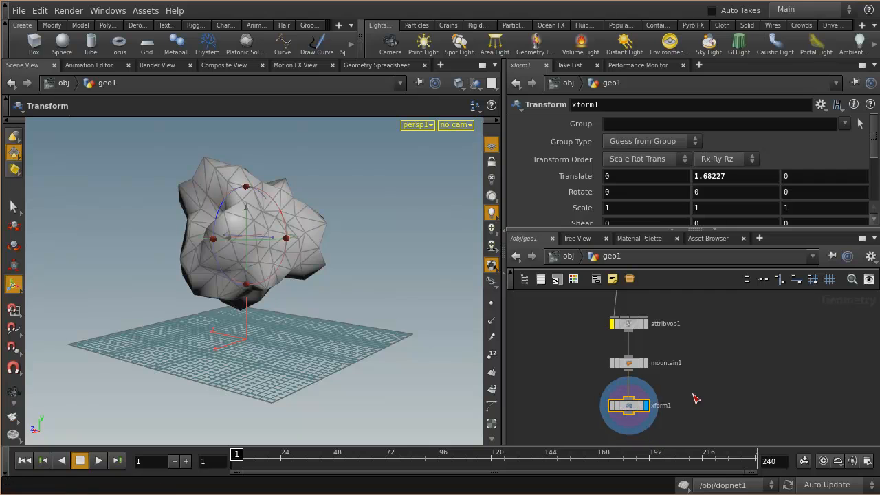
Step: Lower the rock to a Y translate of about 1.04 so it sits near the ground grid
{"action": "scroll", "coordinate": [693, 399], "scroll_direction": "up", "scroll_amount": 1}
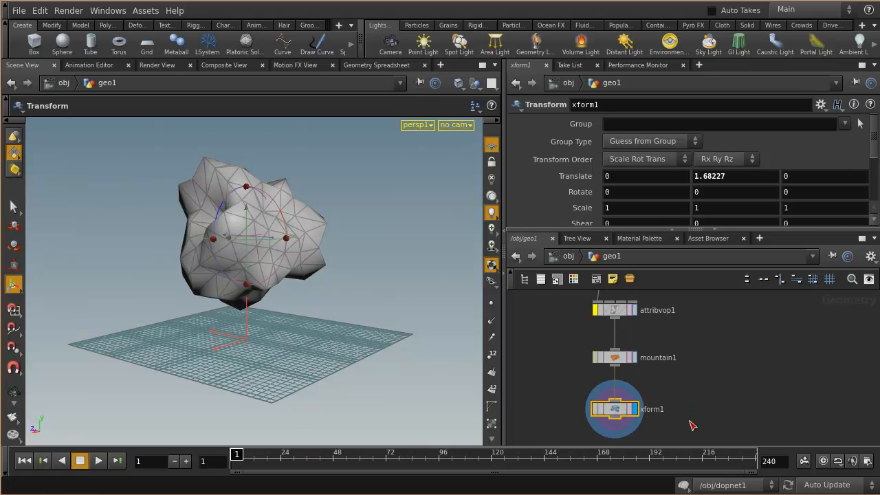
{"action": "middle_click_drag", "start_coordinate": [691, 426], "coordinate": [695, 392]}
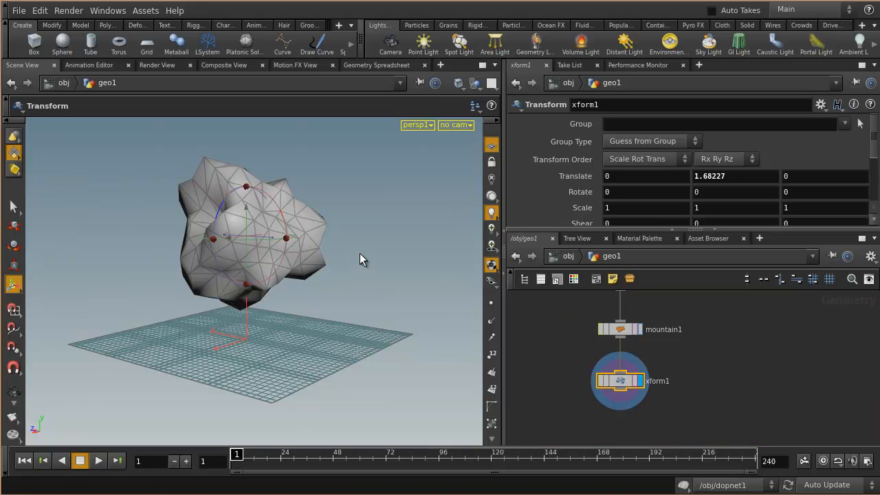
{"action": "left_click_drag", "start_coordinate": [250, 210], "coordinate": [249, 251]}
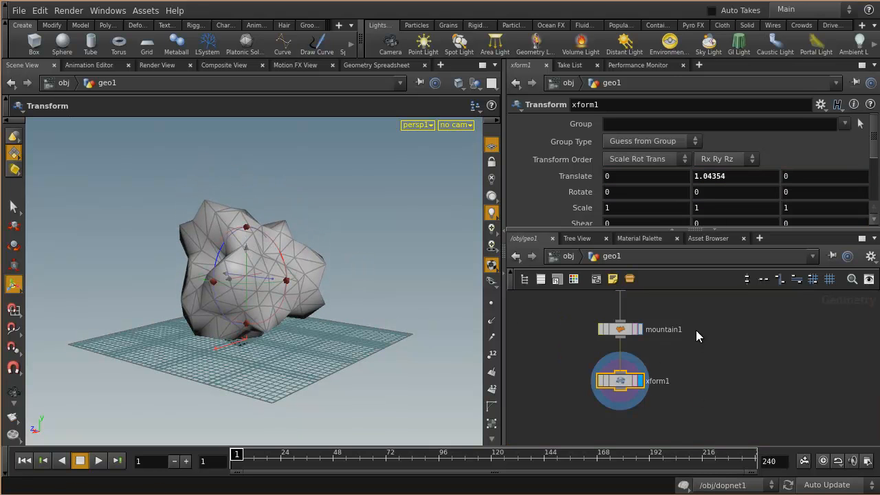
{"action": "scroll", "coordinate": [685, 343], "scroll_direction": "up", "scroll_amount": 1}
{"action": "key", "text": "space"}
{"action": "left_click_drag", "start_coordinate": [314, 275], "coordinate": [329, 303]}
{"action": "middle_click_drag", "start_coordinate": [655, 421], "coordinate": [674, 380]}
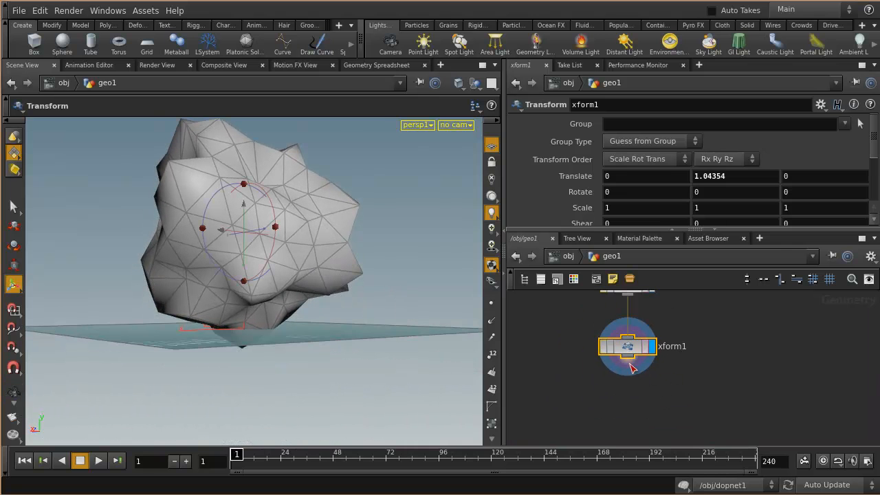
Step: Add a Delete node below xform1 and display its result
{"action": "key", "text": "Tab"}
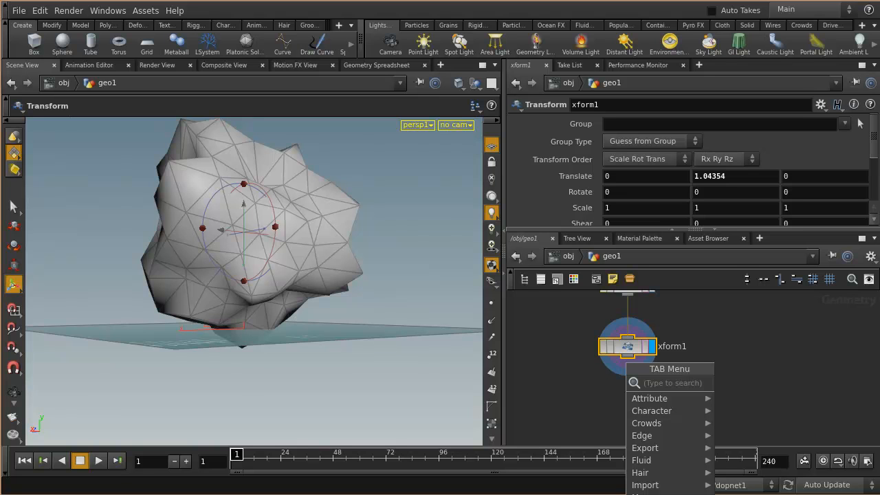
{"action": "left_click", "coordinate": [774, 396]}
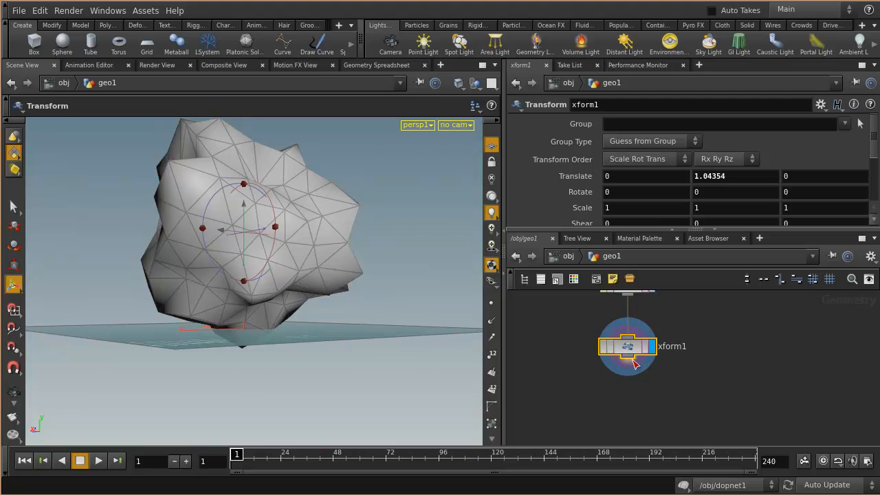
{"action": "key", "text": "Tab"}
{"action": "type", "text": "de"}
{"action": "left_click", "coordinate": [749, 391]}
{"action": "left_click", "coordinate": [632, 412]}
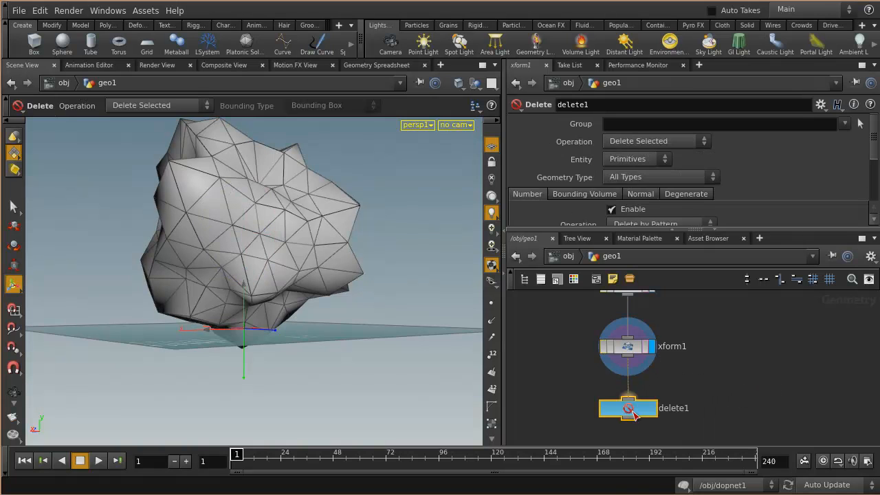
{"action": "left_click", "coordinate": [652, 408]}
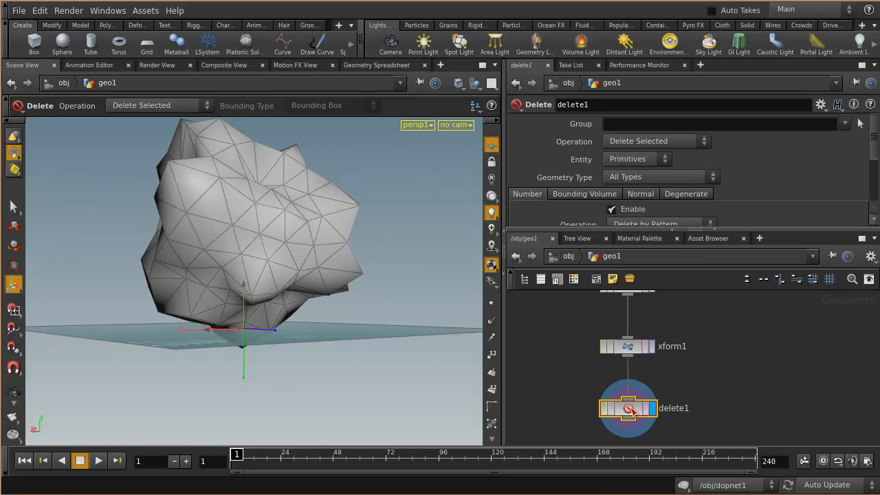
Step: Set the Delete node's group to primitives 6 51 52 and inspect the resulting holes in the rock
{"action": "key", "text": "Escape"}
{"action": "left_click_drag", "start_coordinate": [292, 239], "coordinate": [343, 230]}
{"action": "key", "text": "Return"}
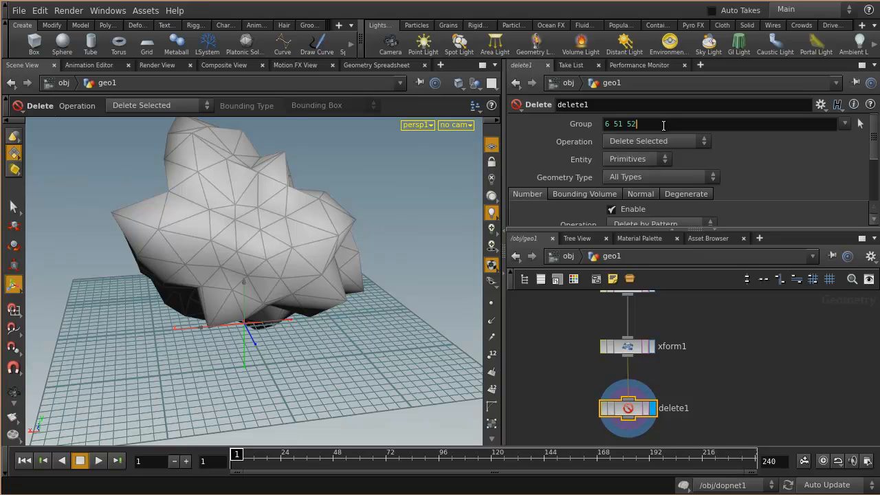
{"action": "key", "text": "Return"}
{"action": "key", "text": "Escape"}
{"action": "left_click_drag", "start_coordinate": [380, 260], "coordinate": [351, 277]}
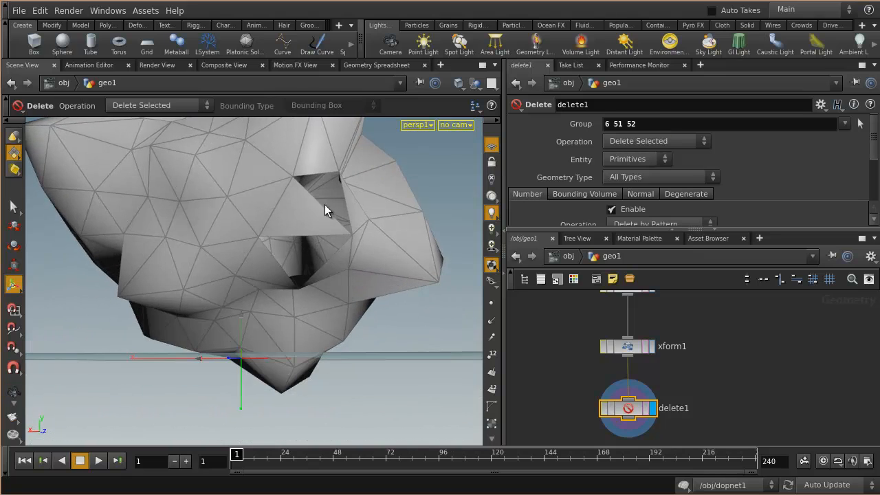
{"action": "key", "text": "space"}
{"action": "left_click_drag", "start_coordinate": [264, 255], "coordinate": [277, 308]}
{"action": "key", "text": "space"}
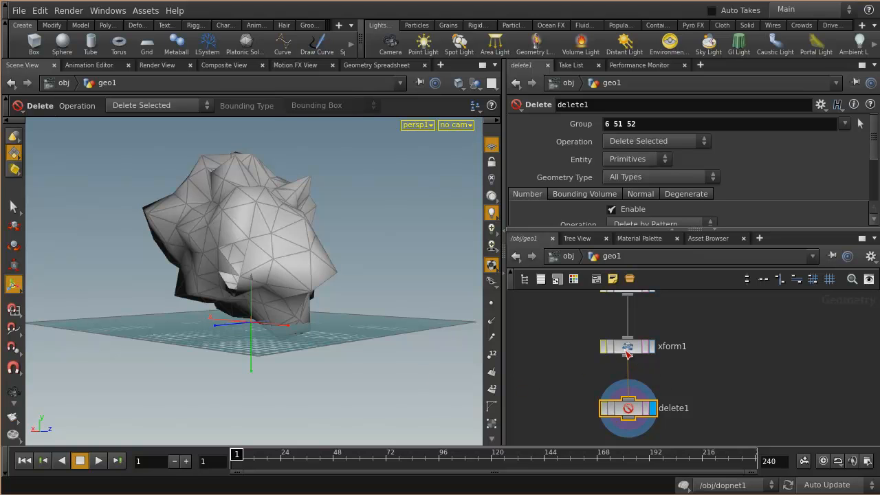
Step: Bypass the xform1 node, inspect the rock from another angle, and select that node
{"action": "left_click", "coordinate": [603, 349]}
{"action": "key", "text": "space"}
{"action": "left_click_drag", "start_coordinate": [353, 314], "coordinate": [361, 325]}
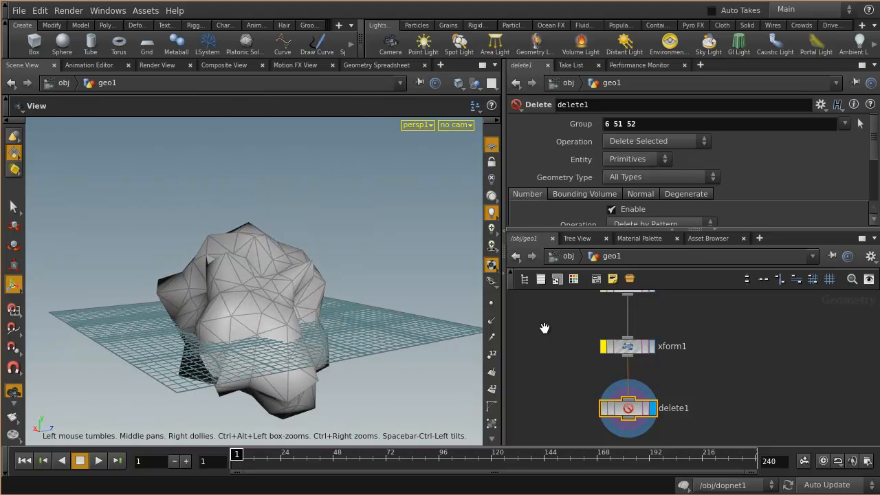
{"action": "left_click", "coordinate": [625, 349]}
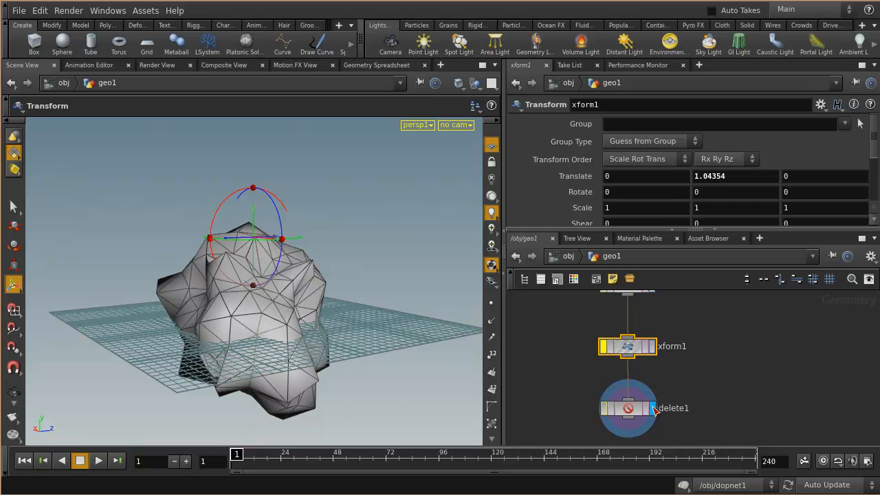
{"action": "scroll", "coordinate": [654, 408], "scroll_direction": "up", "scroll_amount": 3}
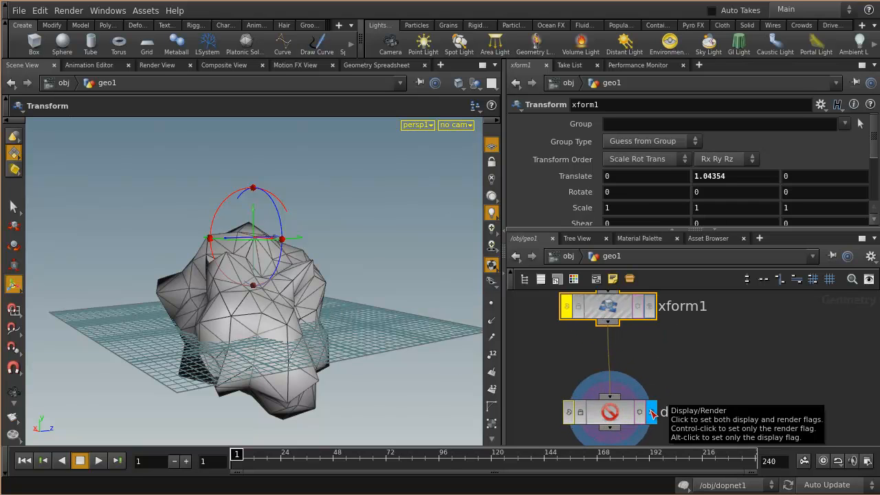
Step: View the rock at object level from another angle, and go back inside geo1
{"action": "left_click", "coordinate": [567, 256]}
{"action": "key", "text": "space"}
{"action": "left_click_drag", "start_coordinate": [396, 286], "coordinate": [418, 390]}
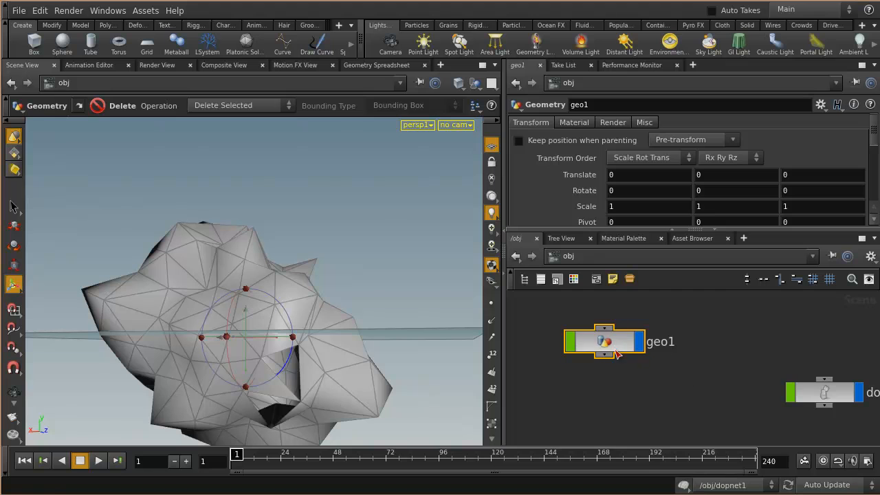
{"action": "double_click", "coordinate": [585, 346]}
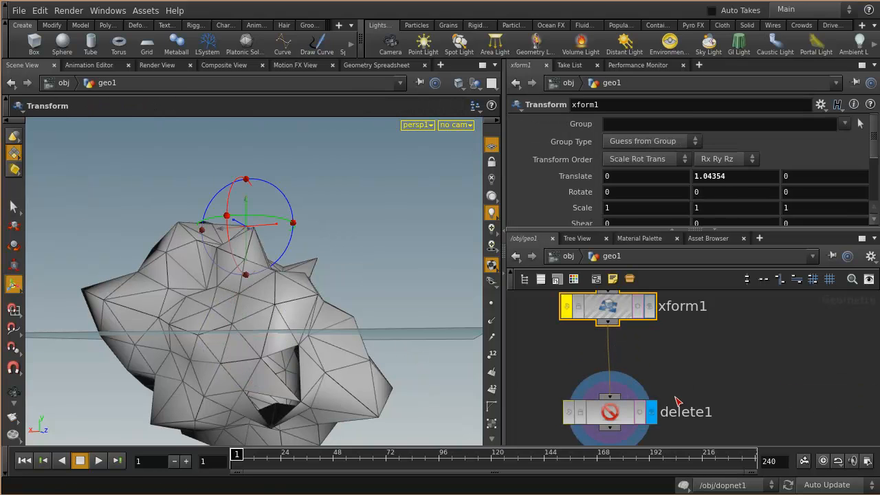
Step: Delete the delete1 node from the end of the geo1 node chain
{"action": "scroll", "coordinate": [679, 402], "scroll_direction": "down", "scroll_amount": 3}
{"action": "left_click", "coordinate": [636, 389]}
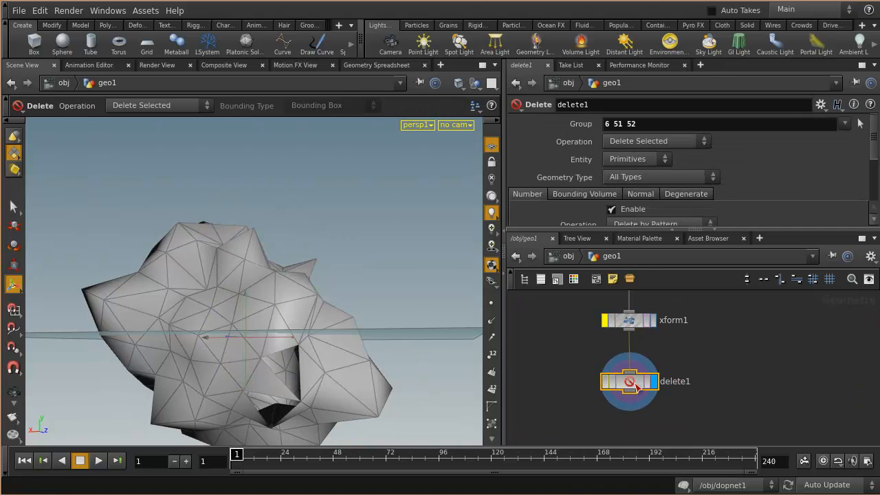
{"action": "key", "text": "Delete"}
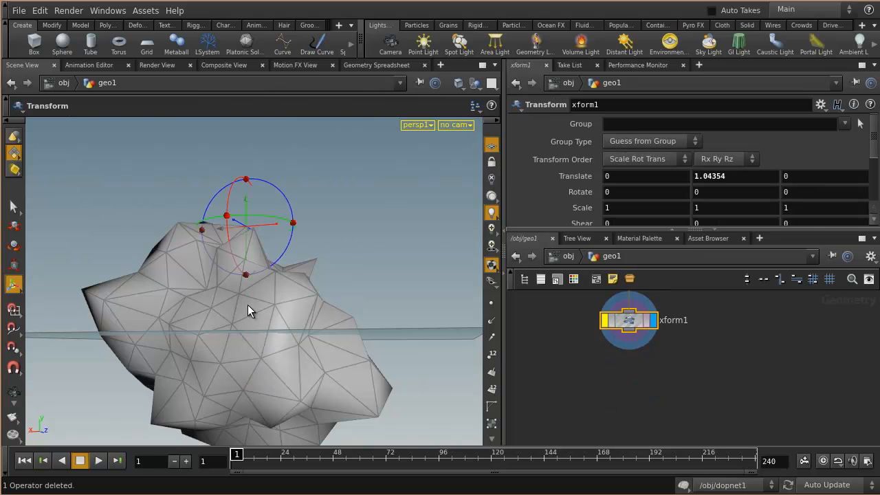
Step: Select a group of the rock's primitives in the viewport and delete them with a Blast node
{"action": "left_click", "coordinate": [13, 206]}
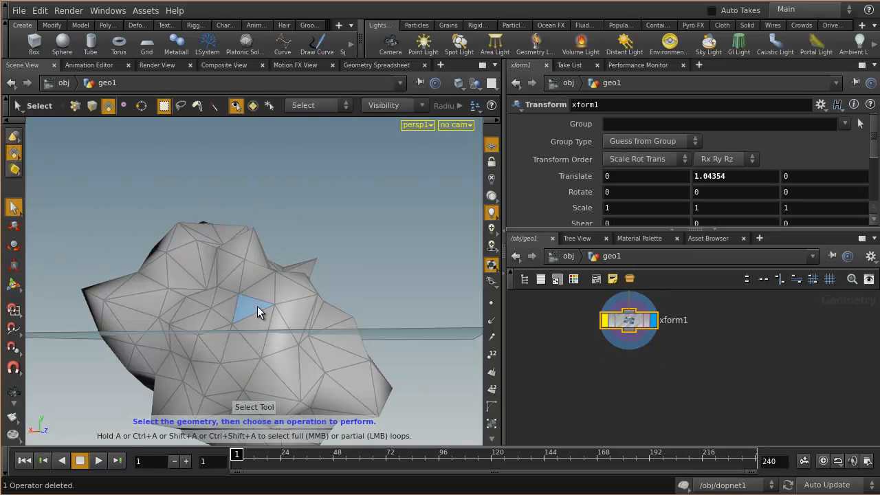
{"action": "left_click_drag", "start_coordinate": [401, 184], "coordinate": [162, 308]}
{"action": "key", "text": "space"}
{"action": "left_click_drag", "start_coordinate": [408, 266], "coordinate": [362, 308]}
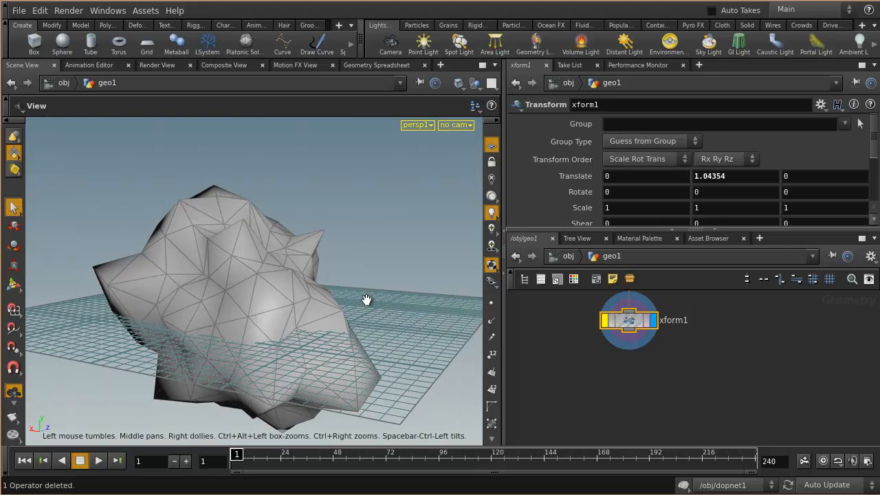
{"action": "key", "text": "s"}
{"action": "left_click_drag", "start_coordinate": [126, 134], "coordinate": [410, 322]}
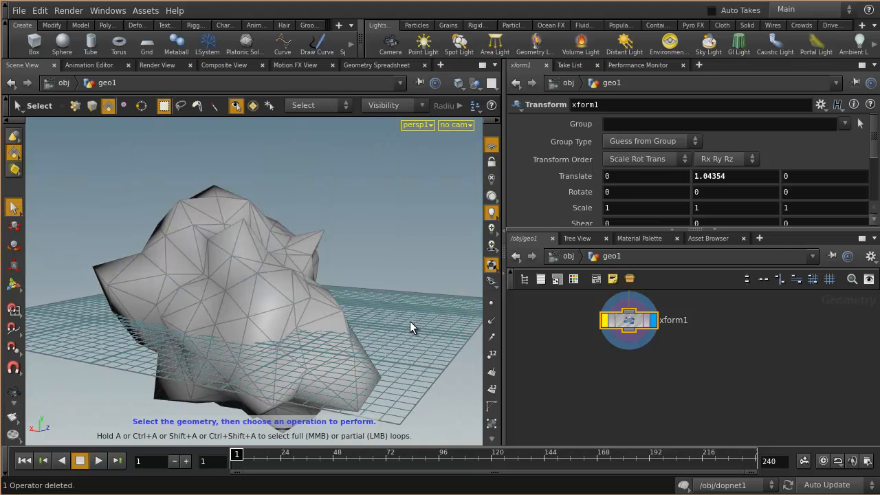
{"action": "key", "text": "Delete"}
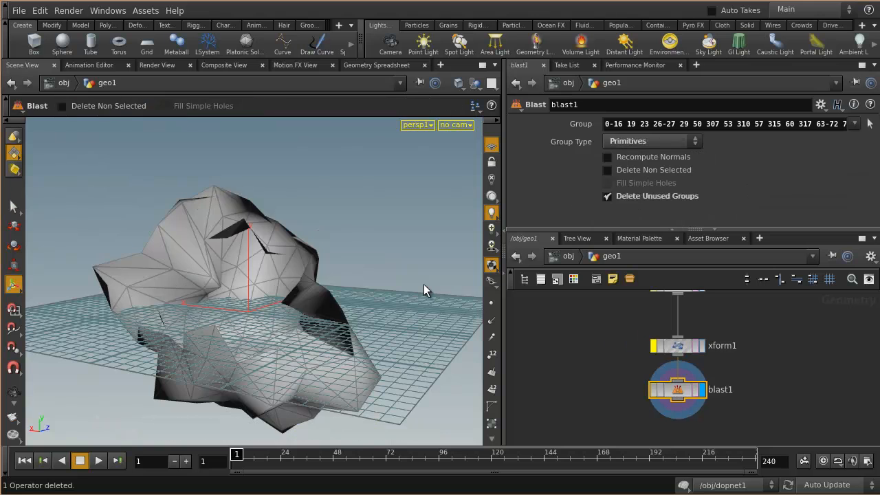
Step: Select more of the rock's primitives from another side and remove them with a second Blast node
{"action": "key", "text": "Escape"}
{"action": "left_click_drag", "start_coordinate": [421, 284], "coordinate": [250, 282]}
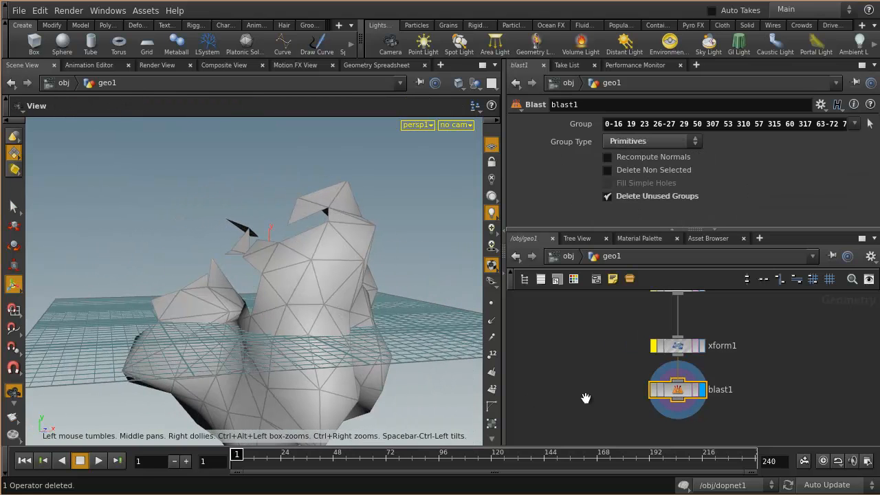
{"action": "left_click_drag", "start_coordinate": [678, 392], "coordinate": [694, 411]}
{"action": "scroll", "coordinate": [687, 405], "scroll_direction": "up", "scroll_amount": 3}
{"action": "key", "text": "Escape"}
{"action": "left_click_drag", "start_coordinate": [227, 180], "coordinate": [281, 266]}
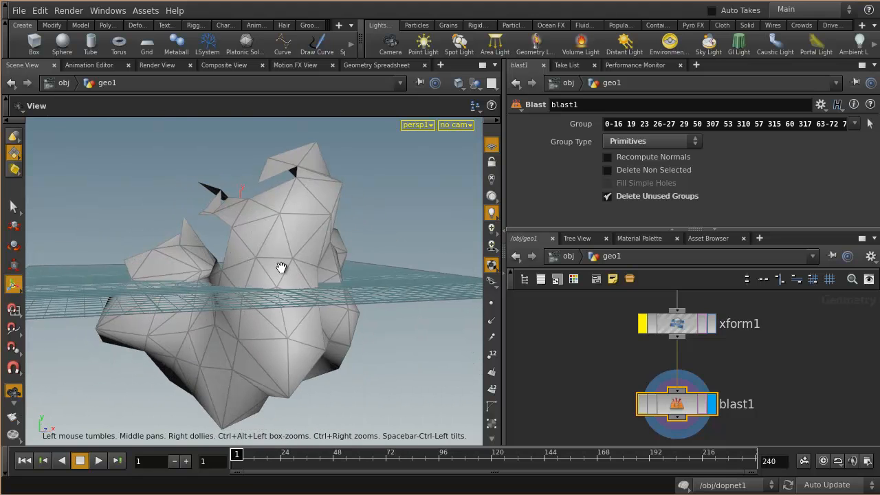
{"action": "key", "text": "Return"}
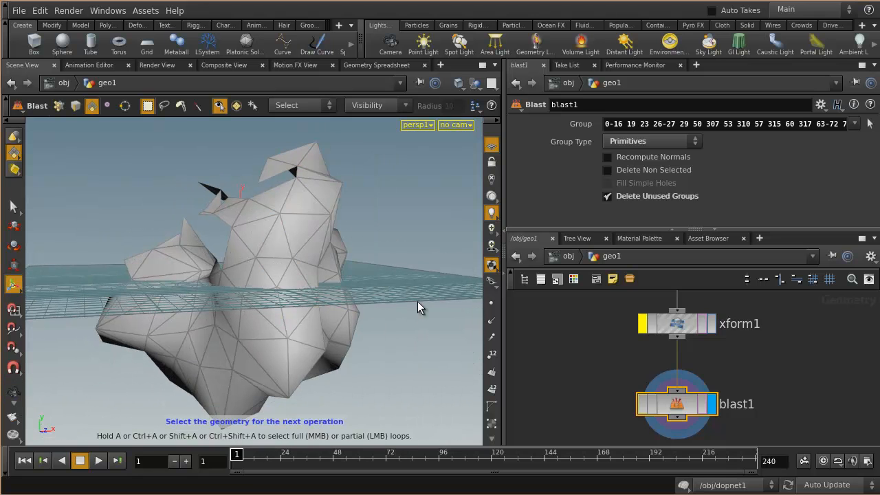
{"action": "key", "text": "Return"}
{"action": "key", "text": "Escape"}
{"action": "left_click_drag", "start_coordinate": [417, 301], "coordinate": [357, 309]}
{"action": "key", "text": "Return"}
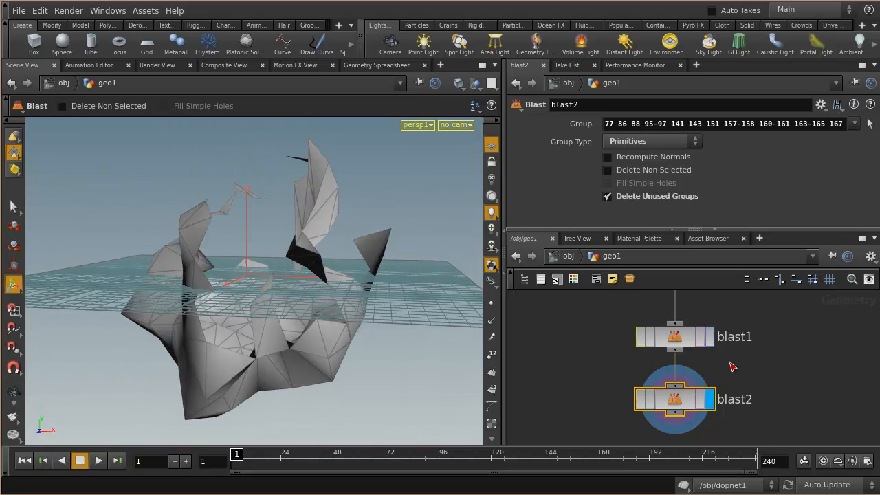
Step: Delete the blast2 node and undo that deletion
{"action": "scroll", "coordinate": [751, 371], "scroll_direction": "down", "scroll_amount": 3}
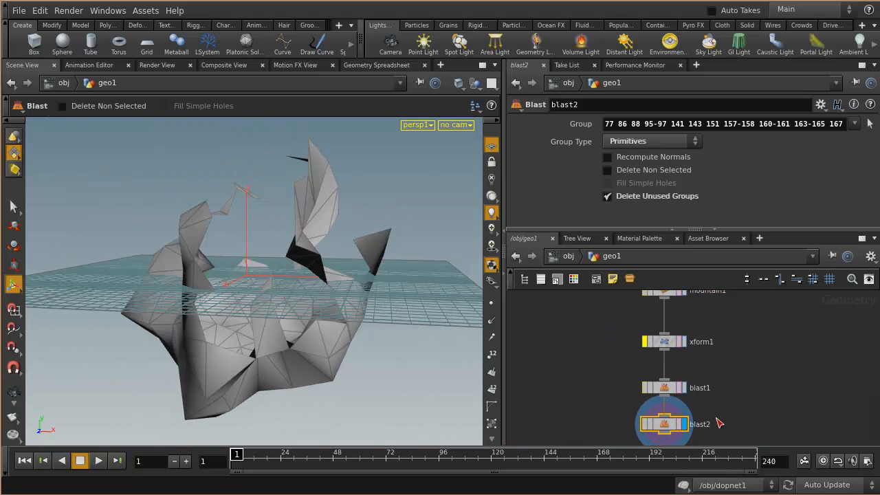
{"action": "key", "text": "Escape"}
{"action": "left_click_drag", "start_coordinate": [284, 252], "coordinate": [287, 292]}
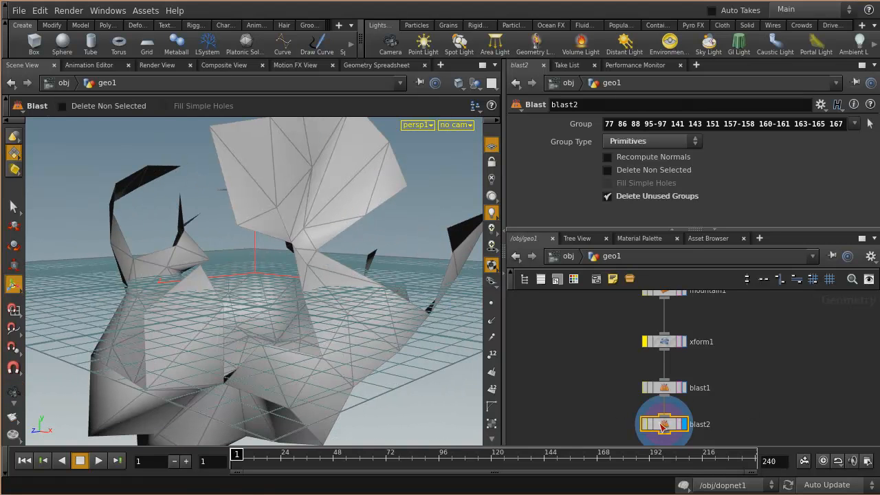
{"action": "key", "text": "Delete"}
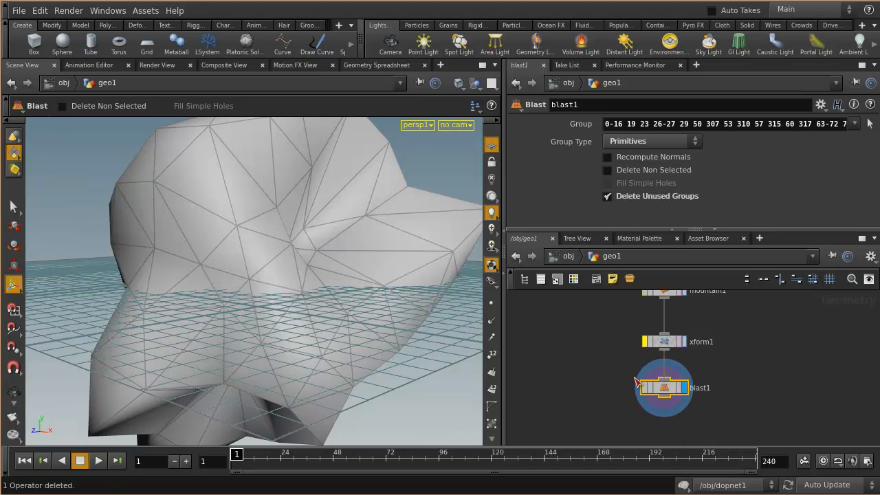
{"action": "key", "text": "ctrl+z"}
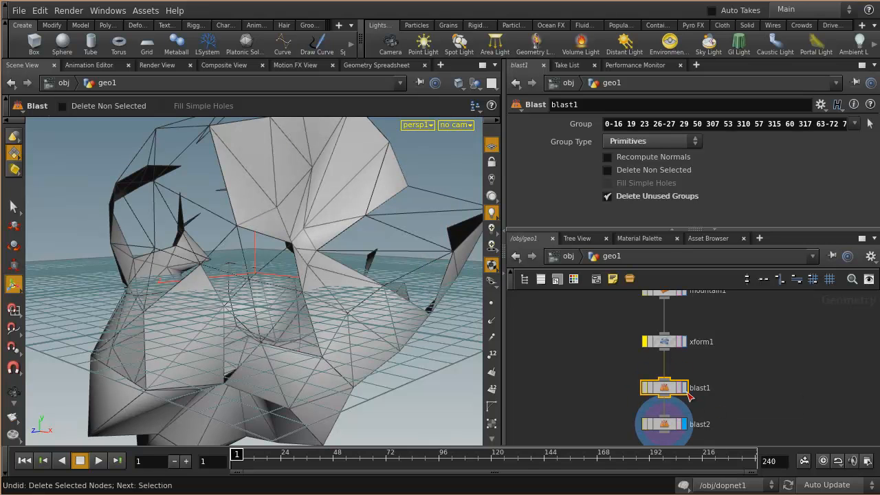
Step: Display the result of the mountain1 node, select that node and inspect the intact rock
{"action": "middle_click_drag", "start_coordinate": [724, 327], "coordinate": [701, 396]}
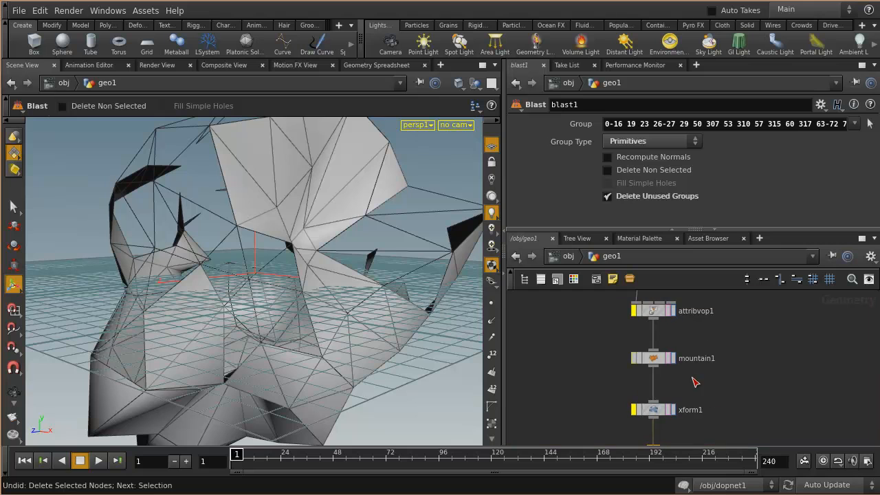
{"action": "left_click", "coordinate": [674, 360]}
{"action": "left_click", "coordinate": [653, 358]}
{"action": "right_click_drag", "start_coordinate": [358, 283], "coordinate": [239, 277], "text": "alt"}
{"action": "mouse_move", "coordinate": [239, 277]}
{"action": "left_mouse_down", "text": "alt"}
{"action": "mouse_move", "coordinate": [353, 282]}
{"action": "mouse_move", "coordinate": [309, 291]}
{"action": "mouse_move", "coordinate": [229, 279]}
{"action": "mouse_move", "coordinate": [241, 283]}
{"action": "left_mouse_up", "text": "alt"}
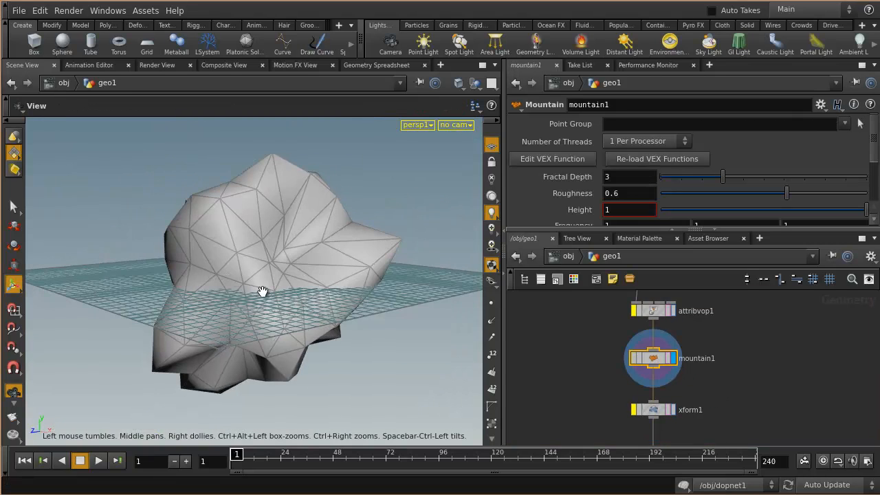
Step: Display the result of blast2 while keeping mountain1 selected for editing
{"action": "mouse_move", "coordinate": [730, 358]}
{"action": "middle_mouse_down"}
{"action": "mouse_move", "coordinate": [728, 378]}
{"action": "mouse_move", "coordinate": [721, 348]}
{"action": "middle_mouse_up"}
{"action": "middle_click_drag", "start_coordinate": [724, 433], "coordinate": [714, 375]}
{"action": "left_click", "coordinate": [668, 398]}
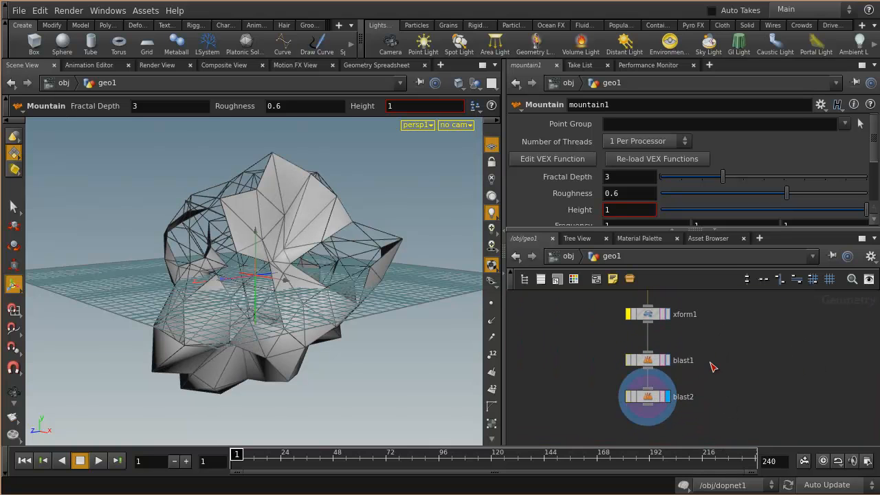
Step: Bypass the mountain1 node and inspect the blasted holes on the undisplaced sphere
{"action": "middle_click_drag", "start_coordinate": [727, 341], "coordinate": [717, 428]}
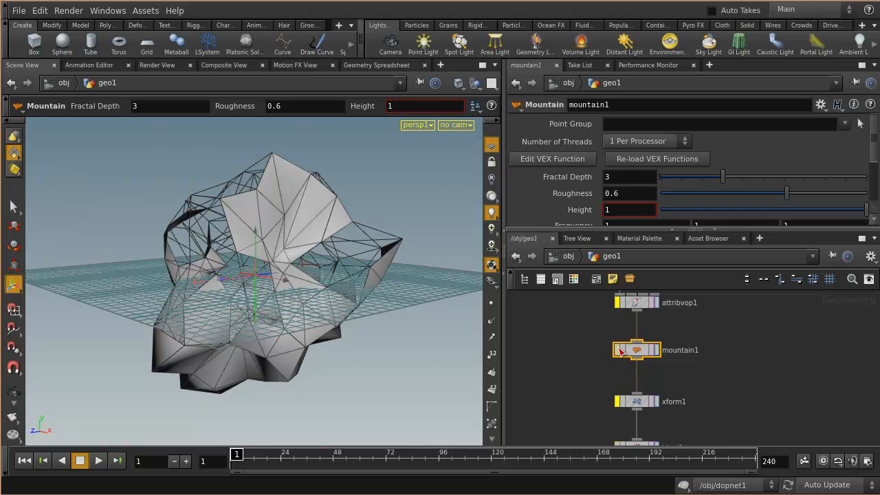
{"action": "left_click", "coordinate": [619, 352]}
{"action": "key", "text": "Escape"}
{"action": "left_click_drag", "start_coordinate": [403, 294], "coordinate": [283, 271]}
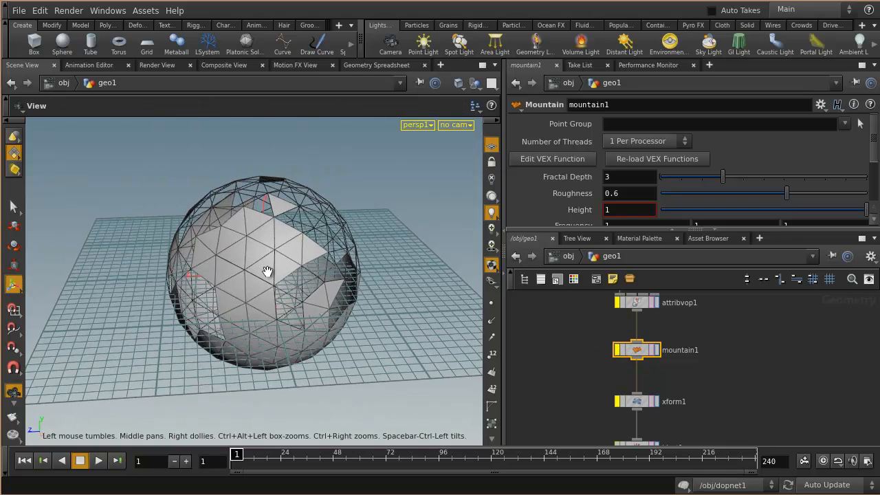
{"action": "right_click_drag", "start_coordinate": [282, 272], "coordinate": [373, 289]}
{"action": "left_click_drag", "start_coordinate": [373, 288], "coordinate": [348, 275]}
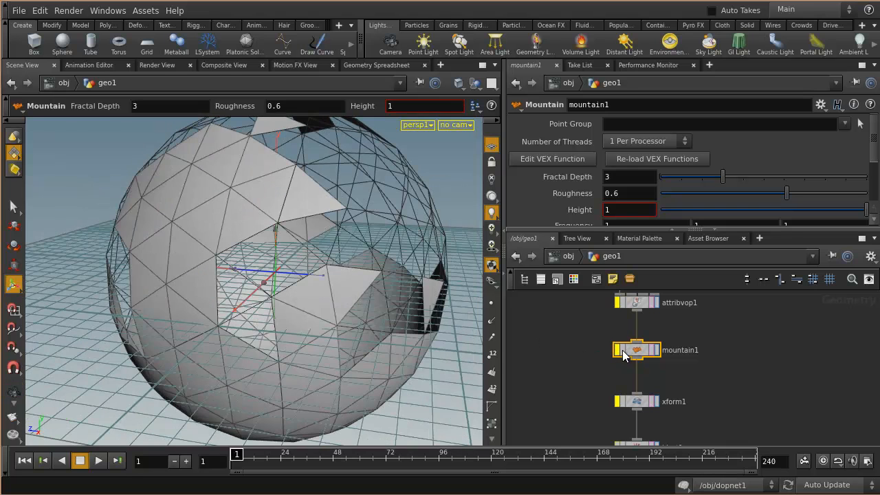
Step: Turn off the bypass on mountain1, set its Roughness to 0.52 and inspect the reshaped rock
{"action": "scroll", "coordinate": [698, 200], "scroll_direction": "down", "scroll_amount": 2}
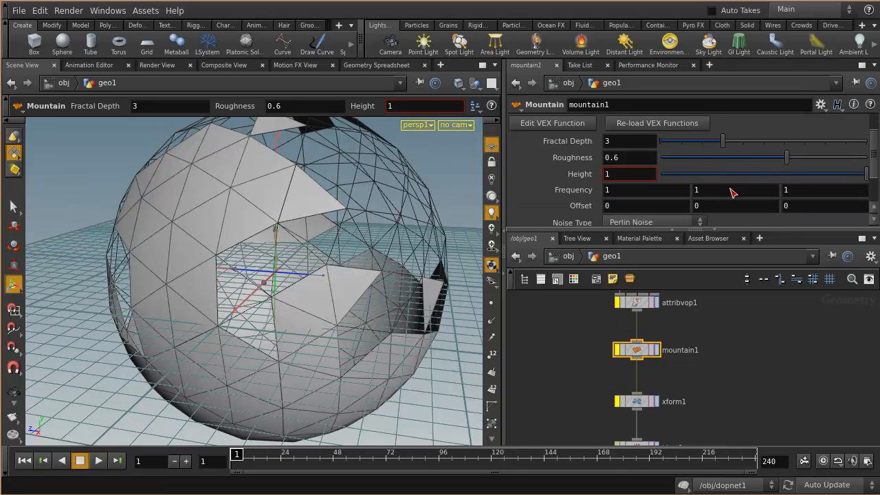
{"action": "left_click_drag", "start_coordinate": [786, 157], "coordinate": [741, 157]}
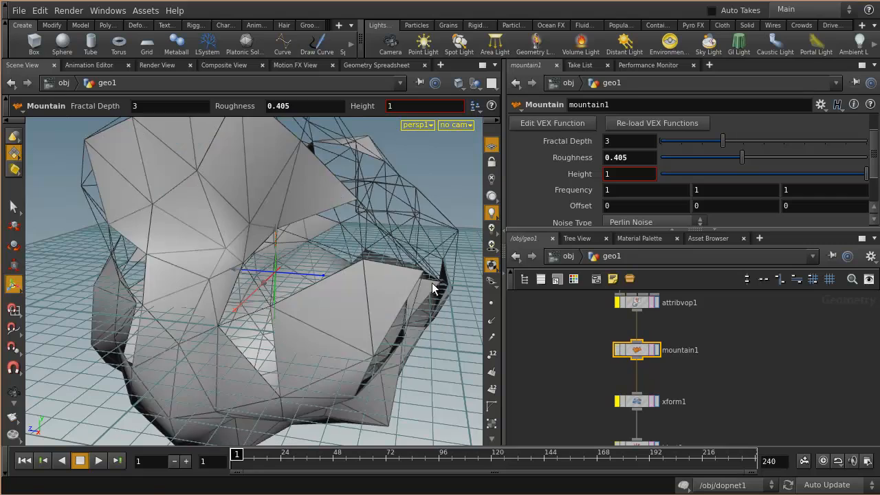
{"action": "left_click_drag", "start_coordinate": [741, 159], "coordinate": [768, 170]}
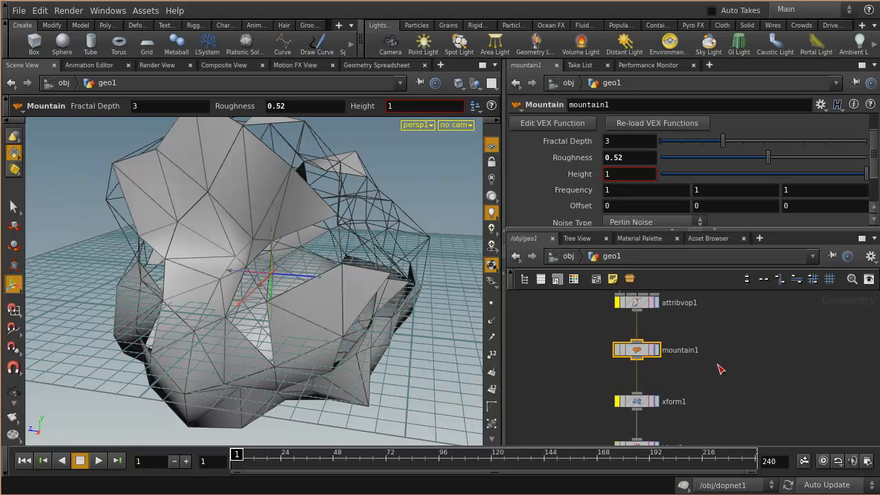
{"action": "right_click_drag", "start_coordinate": [389, 281], "coordinate": [343, 282], "text": "alt"}
{"action": "left_click_drag", "start_coordinate": [344, 281], "coordinate": [338, 255], "text": "alt"}
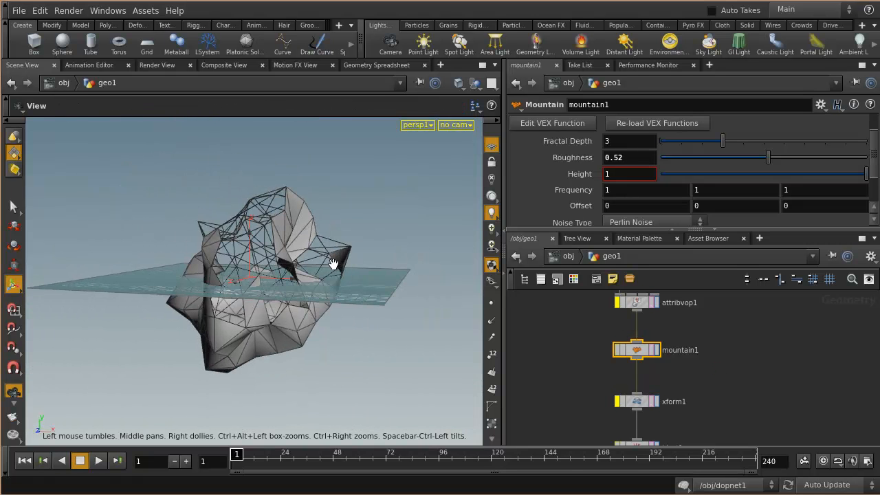
Step: Examine the node chain from attribvop1 down to the displayed blast2 node
{"action": "scroll", "coordinate": [676, 323], "scroll_direction": "down", "scroll_amount": 3}
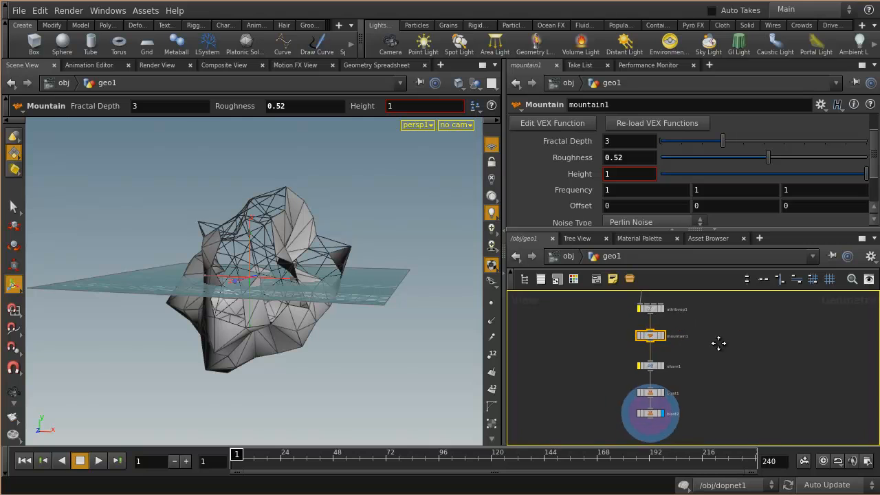
{"action": "middle_click_drag", "start_coordinate": [710, 369], "coordinate": [709, 345]}
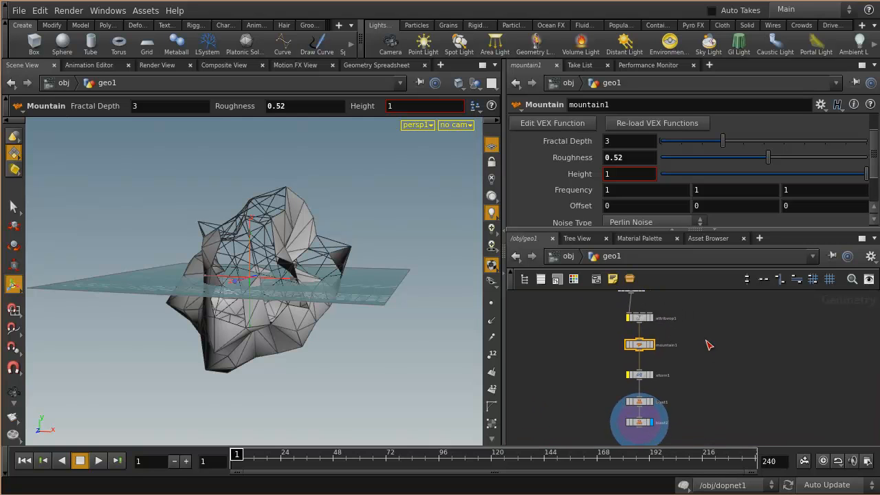
{"action": "middle_click_drag", "start_coordinate": [696, 378], "coordinate": [736, 380]}
{"action": "scroll", "coordinate": [688, 360], "scroll_direction": "up", "scroll_amount": 3}
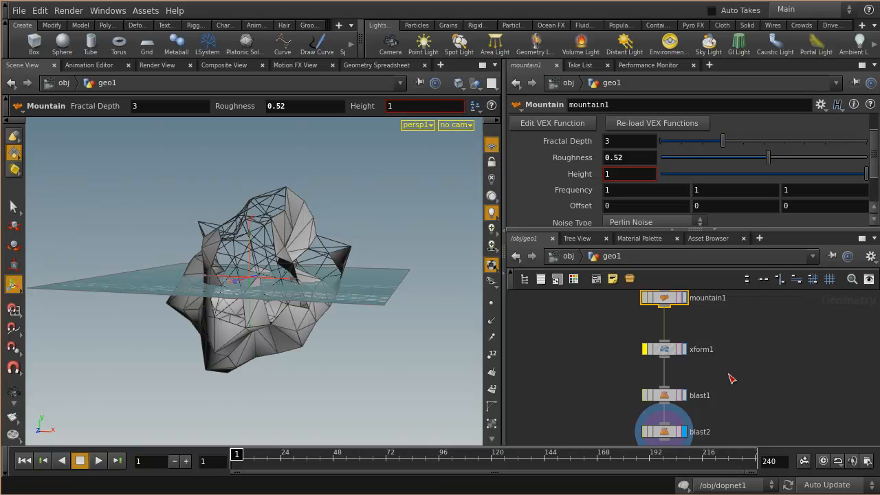
{"action": "middle_click_drag", "start_coordinate": [742, 399], "coordinate": [778, 338]}
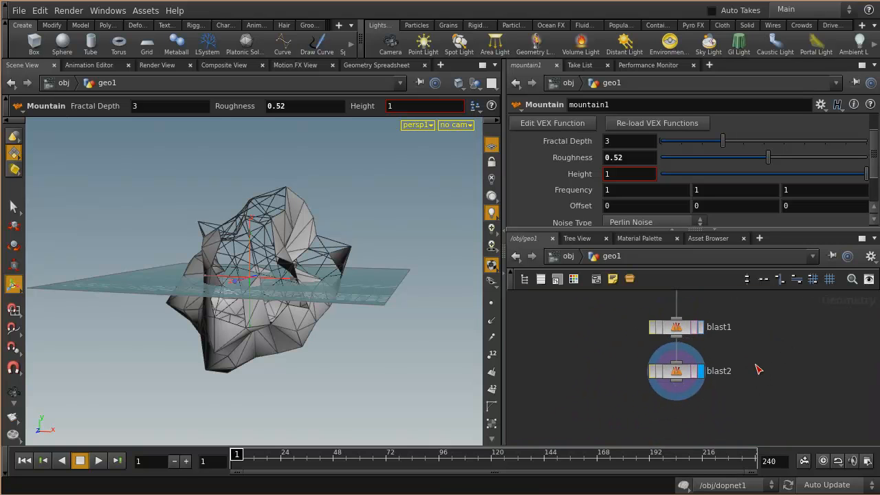
{"action": "scroll", "coordinate": [713, 371], "scroll_direction": "up", "scroll_amount": 2}
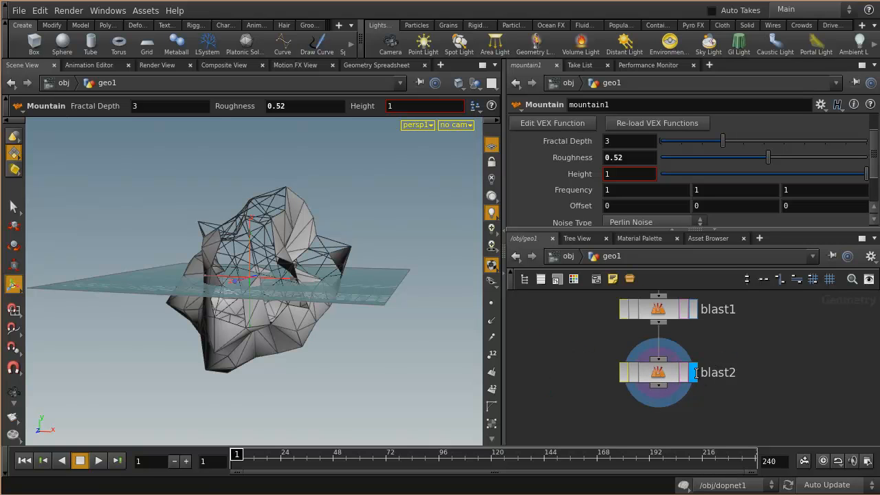
{"action": "middle_click_drag", "start_coordinate": [749, 337], "coordinate": [723, 407]}
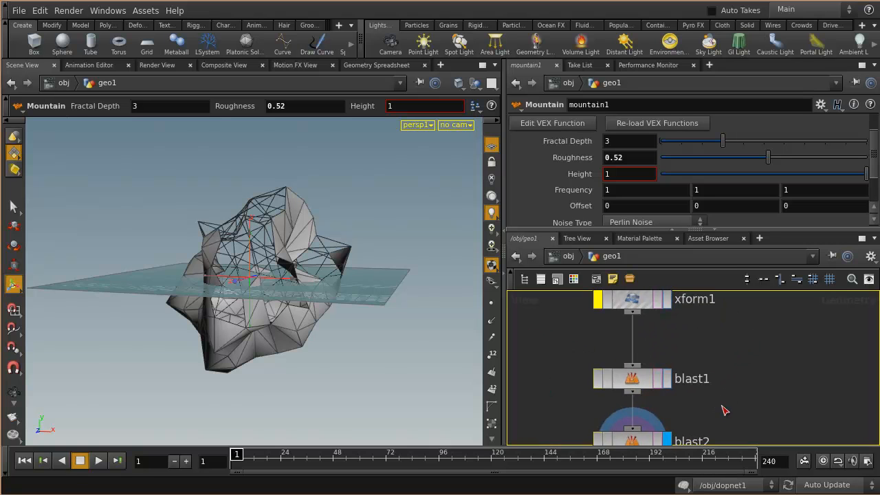
Step: Return to object level and move the geo1 node closer to the DOP network node
{"action": "left_click", "coordinate": [569, 256]}
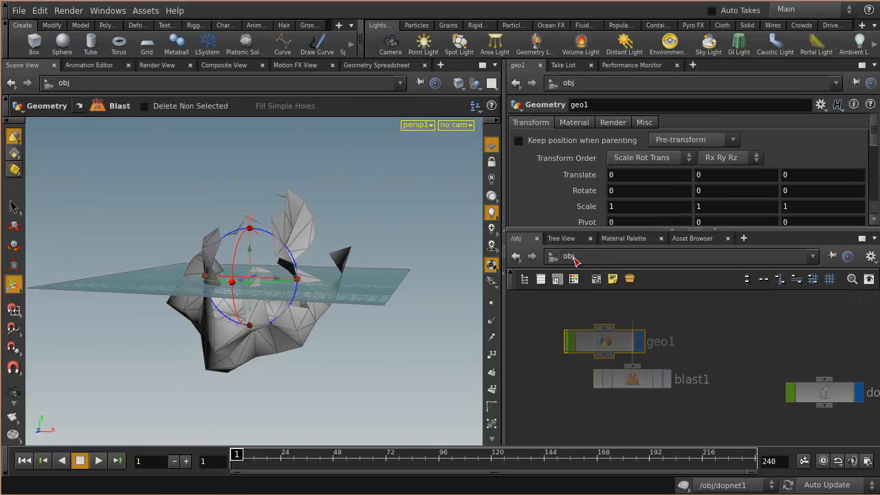
{"action": "left_click_drag", "start_coordinate": [627, 352], "coordinate": [793, 347]}
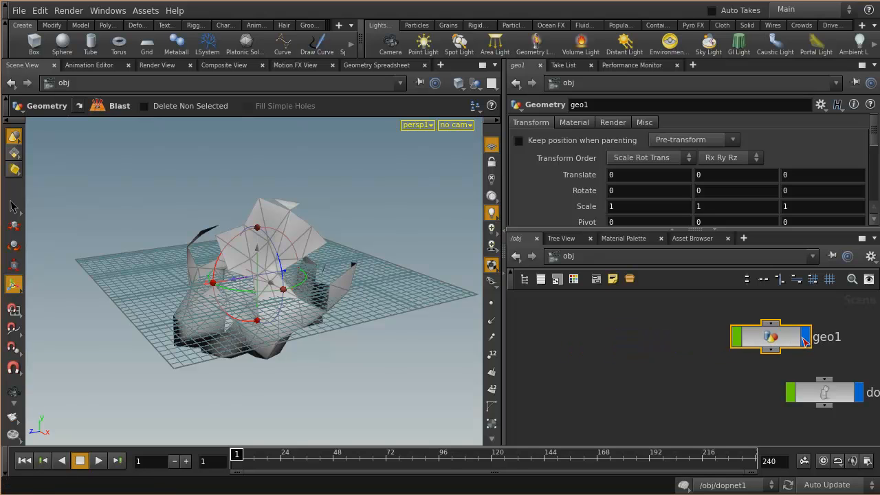
{"action": "middle_click_drag", "start_coordinate": [803, 343], "coordinate": [325, 299]}
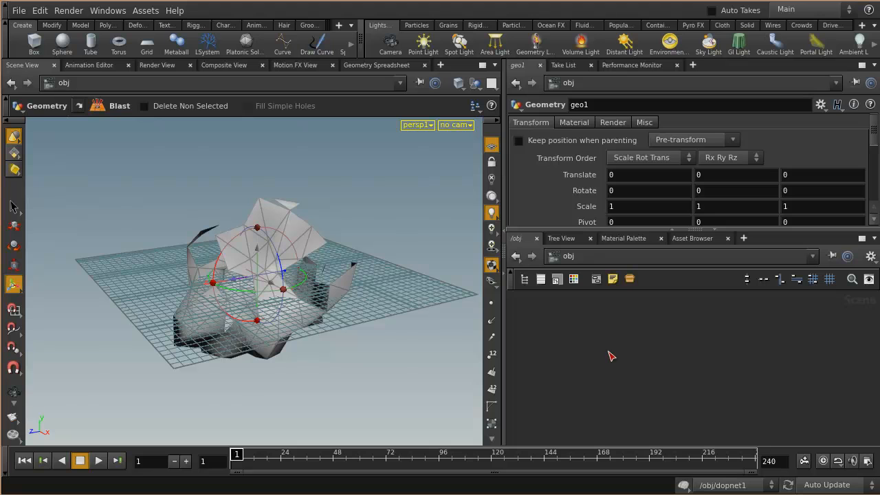
Step: Frame the object-level nodes and examine the rock from other angles
{"action": "key", "text": "h"}
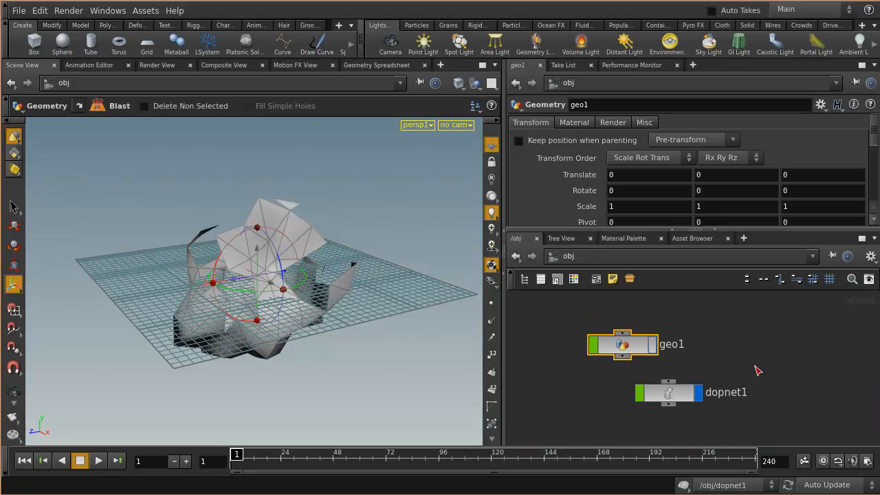
{"action": "key", "text": "space"}
{"action": "left_click_drag", "start_coordinate": [389, 297], "coordinate": [357, 267]}
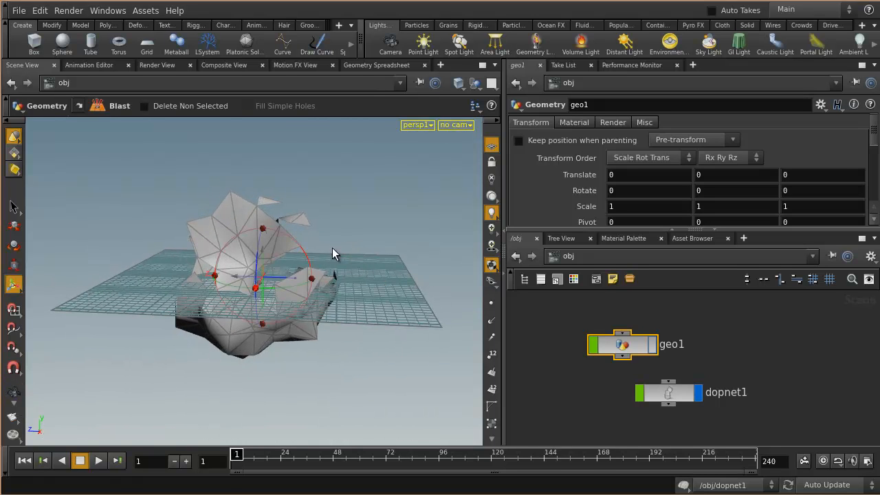
{"action": "key", "text": "space"}
{"action": "left_click_drag", "start_coordinate": [357, 262], "coordinate": [384, 244]}
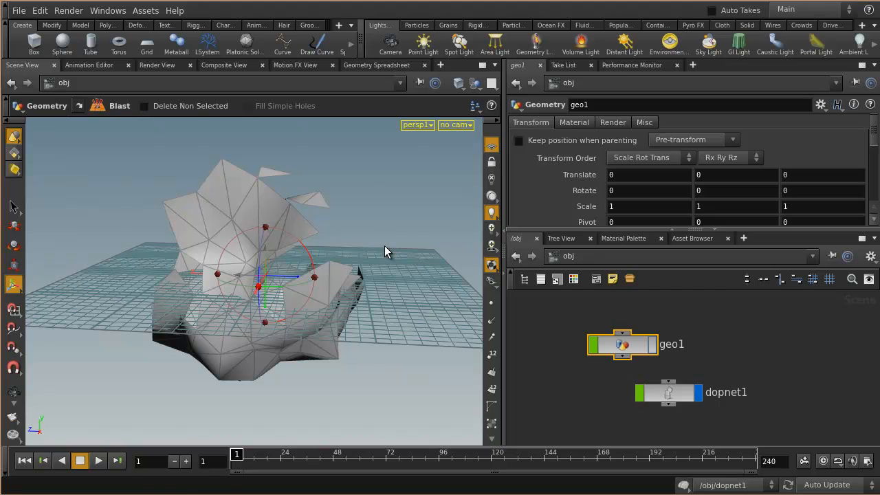
Step: Inside geo1, select a broad region of primitives across the rock
{"action": "key", "text": "ctrl+s"}
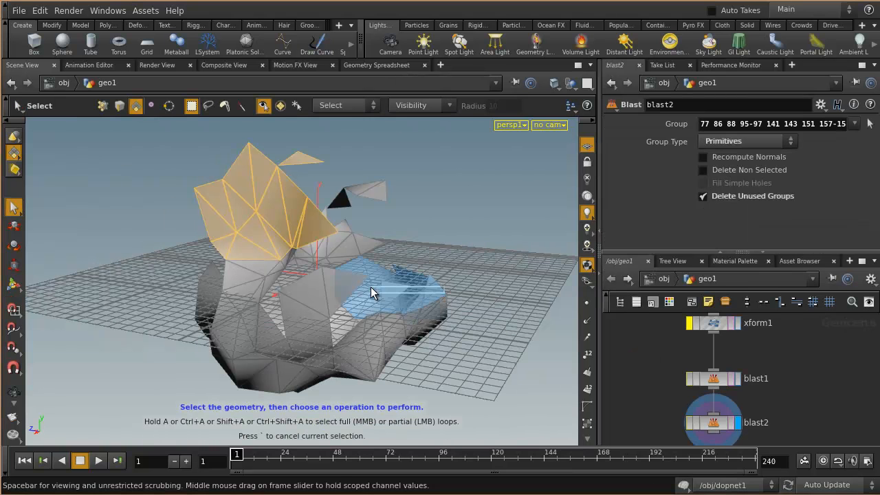
{"action": "left_click", "coordinate": [408, 288]}
{"action": "left_click_drag", "start_coordinate": [472, 159], "coordinate": [136, 279]}
{"action": "right_click_drag", "start_coordinate": [501, 283], "coordinate": [471, 332], "text": "alt"}
{"action": "mouse_move", "coordinate": [471, 331]}
{"action": "left_mouse_down", "text": "alt"}
{"action": "mouse_move", "coordinate": [418, 314]}
{"action": "mouse_move", "coordinate": [454, 334]}
{"action": "left_mouse_up", "text": "alt"}
{"action": "right_click_drag", "start_coordinate": [421, 356], "coordinate": [461, 343], "text": "alt"}
{"action": "left_click_drag", "start_coordinate": [416, 364], "coordinate": [398, 355], "text": "alt"}
Step: Select six individual primitives scattered over the rock's surface
{"action": "key", "text": "s"}
{"action": "left_click", "coordinate": [344, 362]}
{"action": "left_click", "coordinate": [277, 330], "text": "shift"}
{"action": "left_click", "coordinate": [268, 276], "text": "shift"}
{"action": "left_click", "coordinate": [290, 272], "text": "shift"}
{"action": "left_click", "coordinate": [241, 210], "text": "shift"}
{"action": "left_click", "coordinate": [258, 196], "text": "shift"}
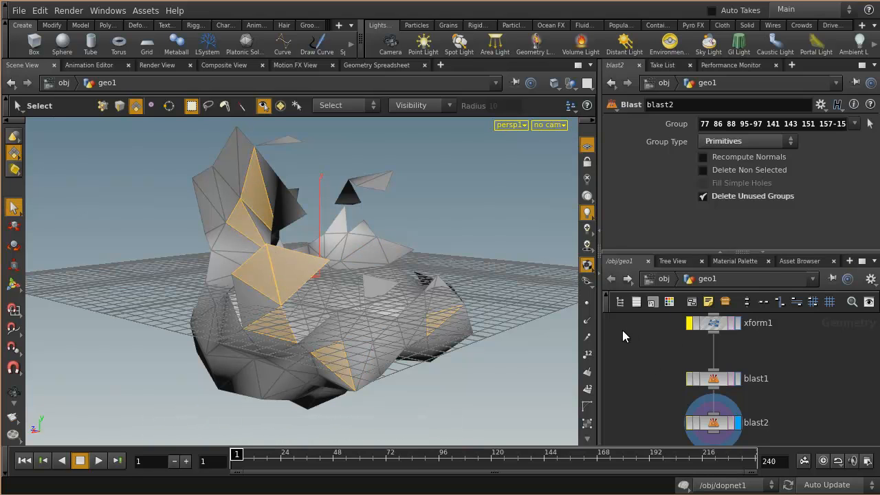
Step: Return to object level, hide geo1 and move the geo1 and dopnet1 nodes aside to free network space
{"action": "key", "text": "u"}
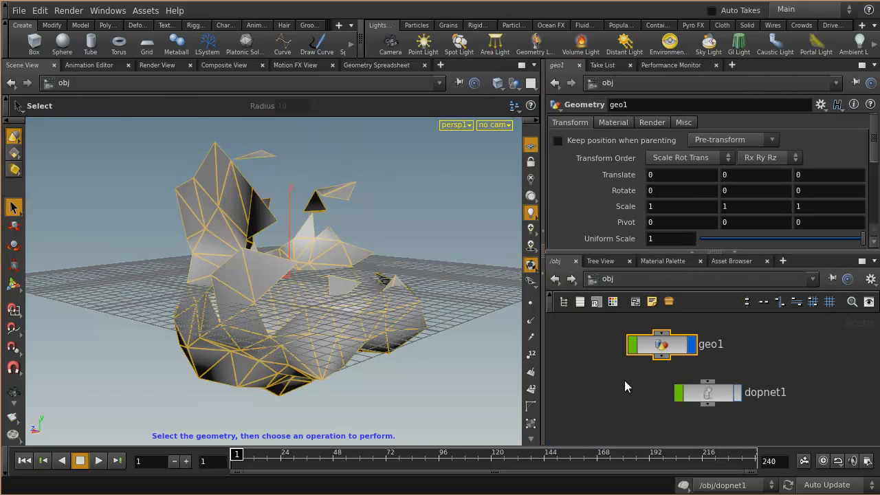
{"action": "left_click", "coordinate": [693, 349]}
{"action": "left_click_drag", "start_coordinate": [717, 402], "coordinate": [858, 411]}
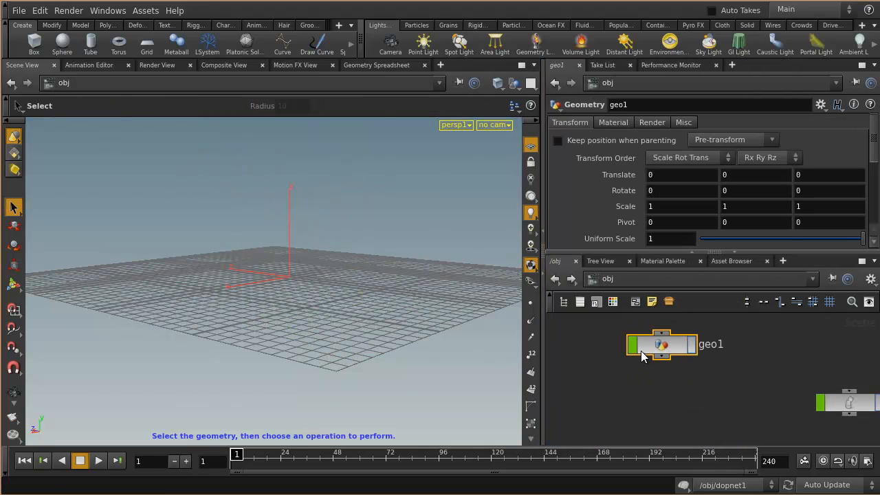
{"action": "left_click_drag", "start_coordinate": [670, 351], "coordinate": [778, 344]}
{"action": "left_click", "coordinate": [827, 411]}
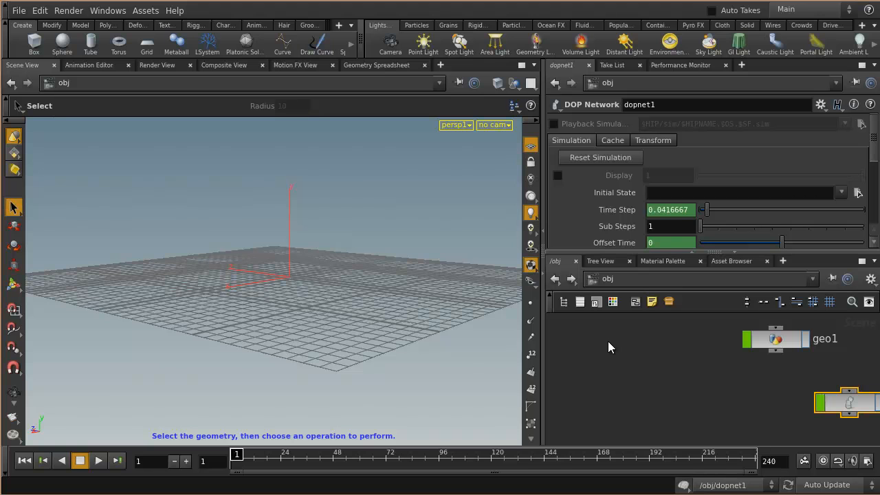
Step: Inside geo1, select a large group of primitives on the rock and PolyExtrude them with a Z translate of about 0.72
{"action": "double_click", "coordinate": [773, 340]}
{"action": "left_click_drag", "start_coordinate": [145, 182], "coordinate": [290, 323]}
{"action": "key", "text": "Escape"}
{"action": "left_click_drag", "start_coordinate": [350, 291], "coordinate": [239, 207]}
{"action": "key", "text": "s"}
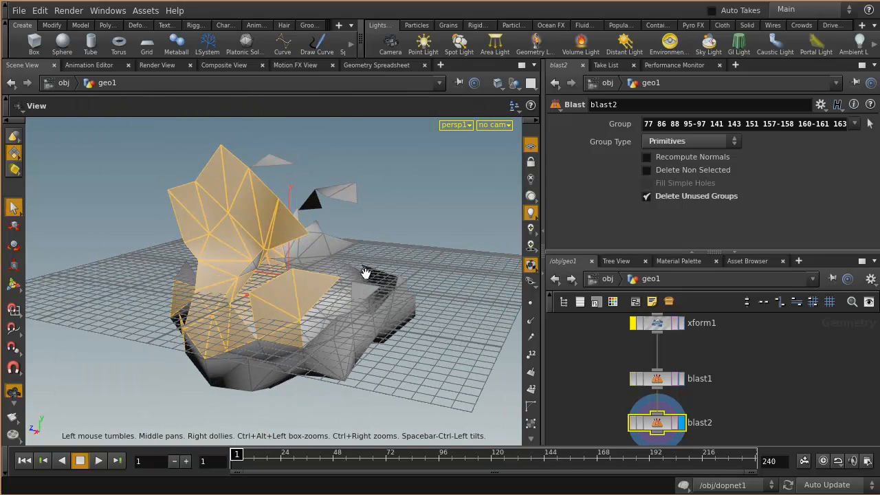
{"action": "key", "text": "Tab"}
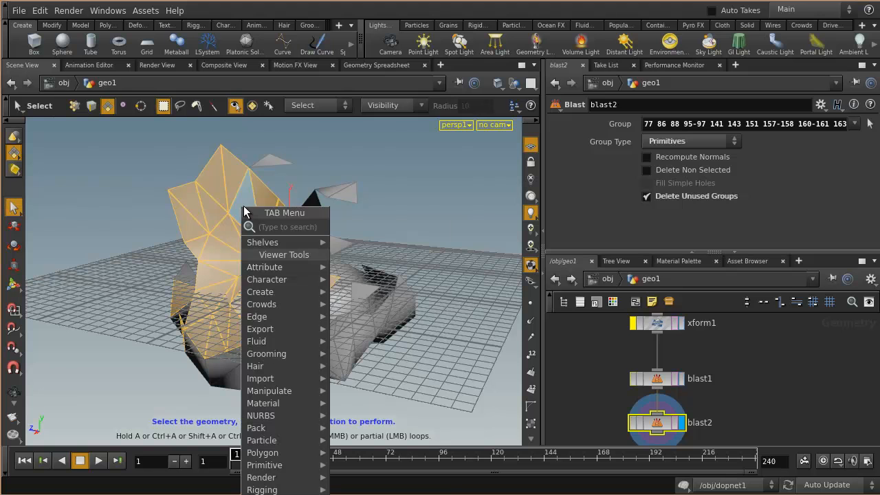
{"action": "type", "text": "ex"}
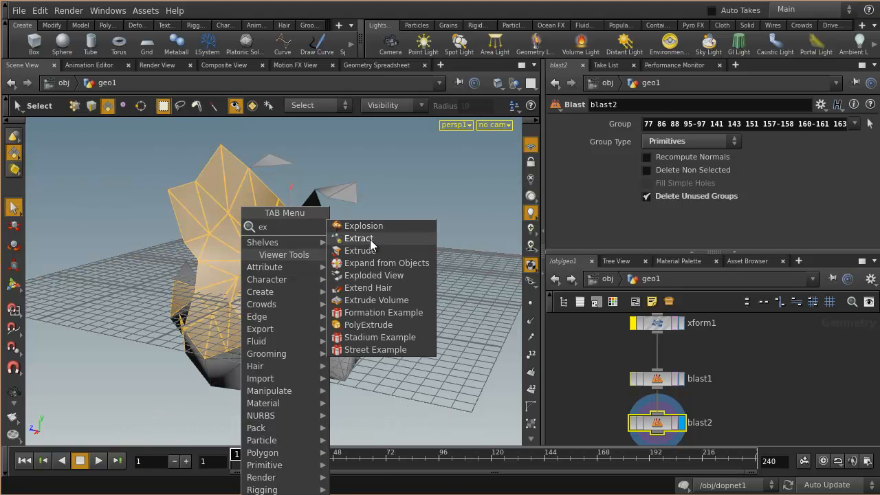
{"action": "left_click", "coordinate": [378, 325]}
{"action": "left_click_drag", "start_coordinate": [378, 326], "coordinate": [345, 235]}
{"action": "key", "text": "Escape"}
{"action": "left_click_drag", "start_coordinate": [409, 321], "coordinate": [246, 269]}
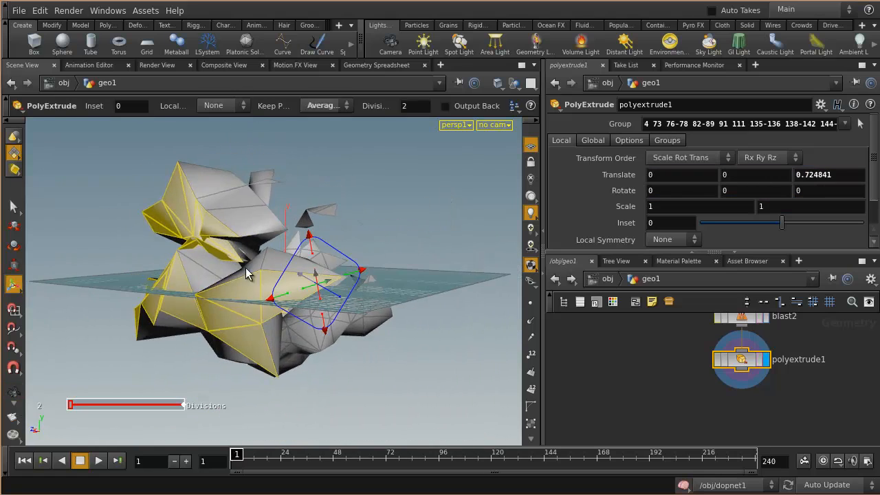
Step: Return to object level, keep geo1 hidden and place a new Sphere object beside it
{"action": "left_click", "coordinate": [607, 278]}
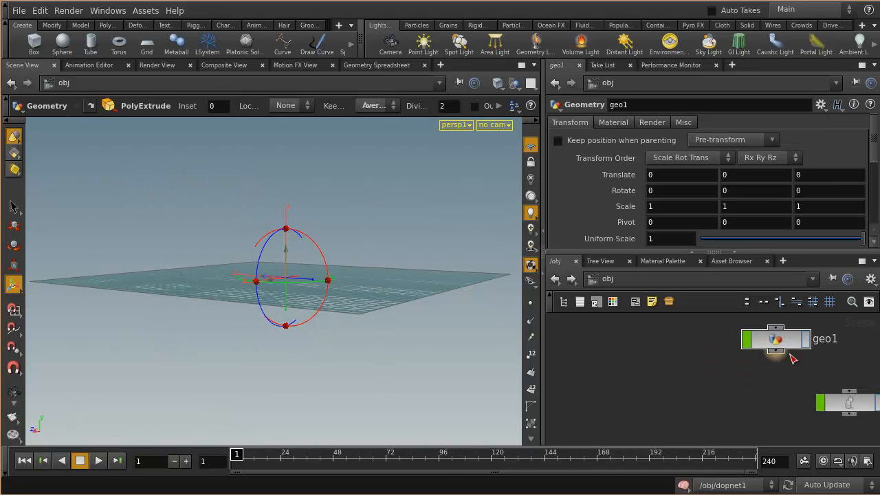
{"action": "left_click", "coordinate": [807, 343]}
{"action": "left_click", "coordinate": [808, 347]}
{"action": "middle_click_drag", "start_coordinate": [656, 342], "coordinate": [691, 371]}
{"action": "key", "text": "Tab"}
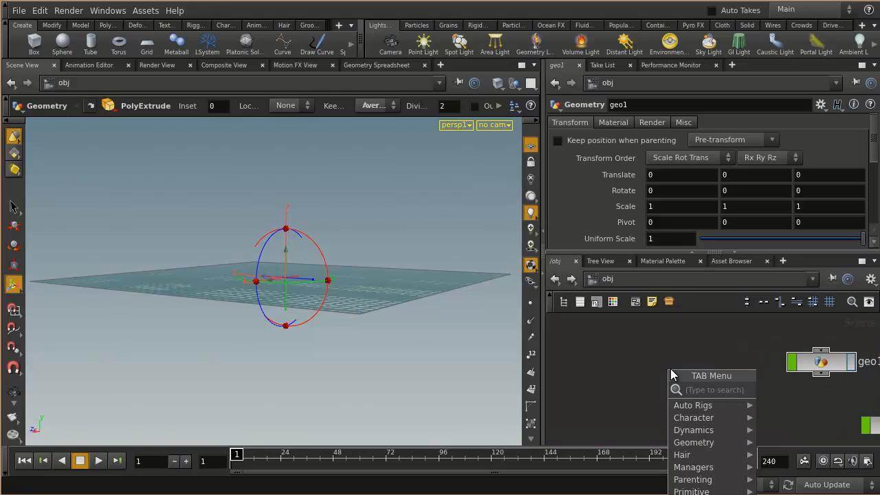
{"action": "type", "text": "sp"}
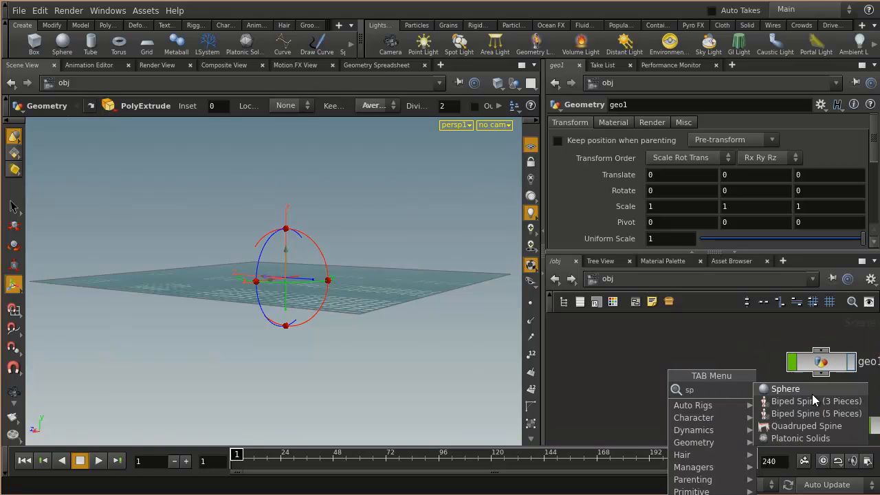
{"action": "left_click", "coordinate": [775, 389]}
{"action": "left_click", "coordinate": [683, 384]}
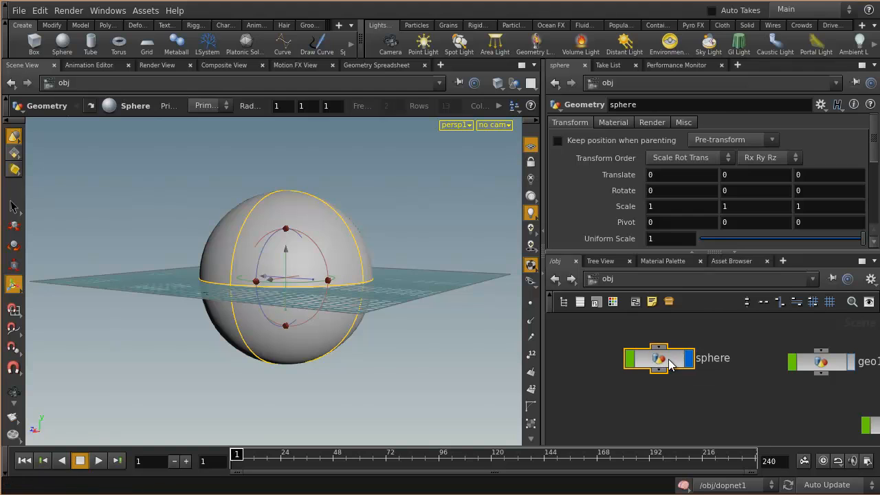
Step: Inside the sphere object, set sphere1's Primitive Type to Polygon and its Frequency to 7
{"action": "double_click", "coordinate": [666, 362]}
{"action": "left_click", "coordinate": [682, 125]}
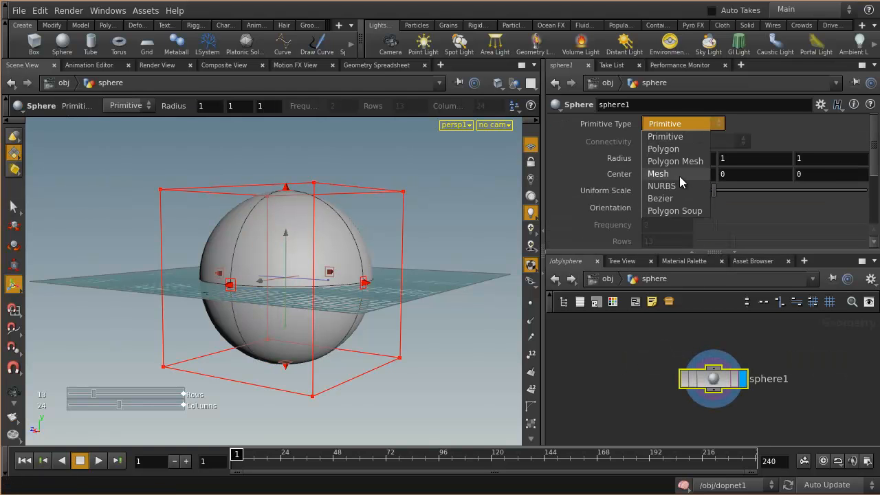
{"action": "left_click", "coordinate": [664, 147]}
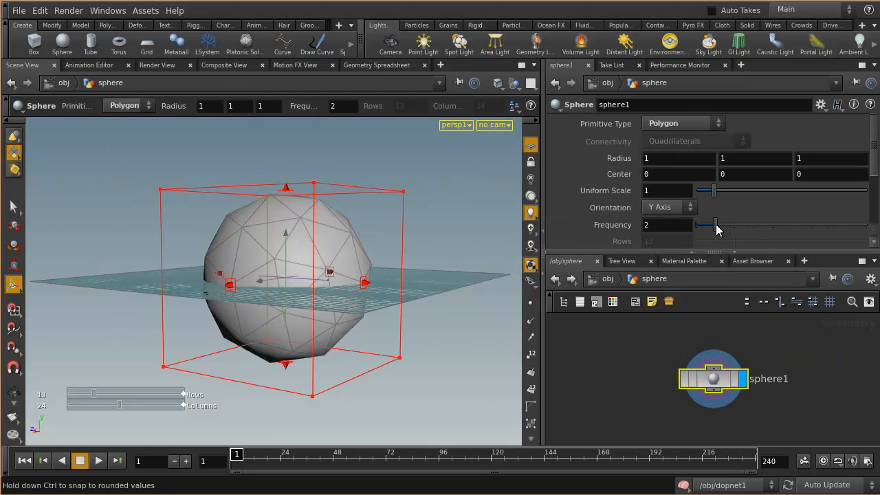
{"action": "left_click_drag", "start_coordinate": [716, 225], "coordinate": [809, 225]}
{"action": "key", "text": "Escape"}
{"action": "left_click_drag", "start_coordinate": [380, 228], "coordinate": [433, 314]}
{"action": "key", "text": "Return"}
{"action": "left_click_drag", "start_coordinate": [684, 380], "coordinate": [667, 366]}
{"action": "key", "text": "Escape"}
{"action": "left_click_drag", "start_coordinate": [399, 304], "coordinate": [359, 257]}
{"action": "key", "text": "Return"}
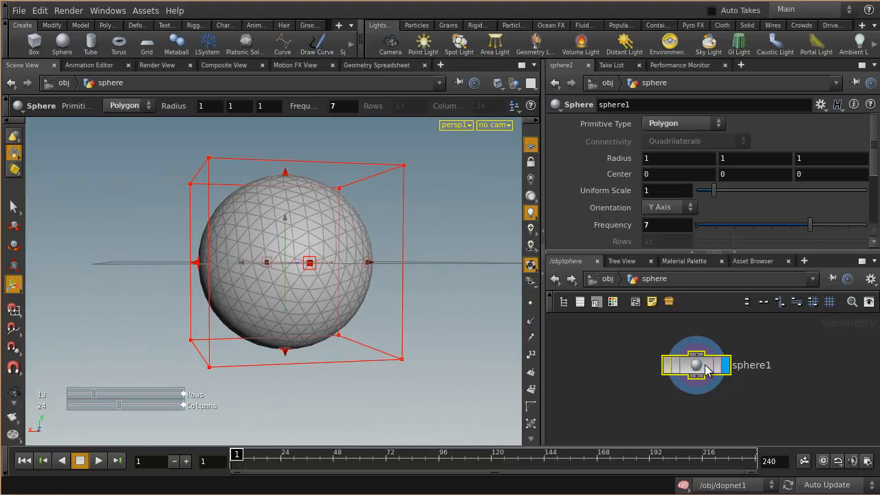
Step: Add a Box node inside the sphere object and delete the sphere1 node
{"action": "left_click_drag", "start_coordinate": [707, 366], "coordinate": [742, 376]}
{"action": "key", "text": "Tab"}
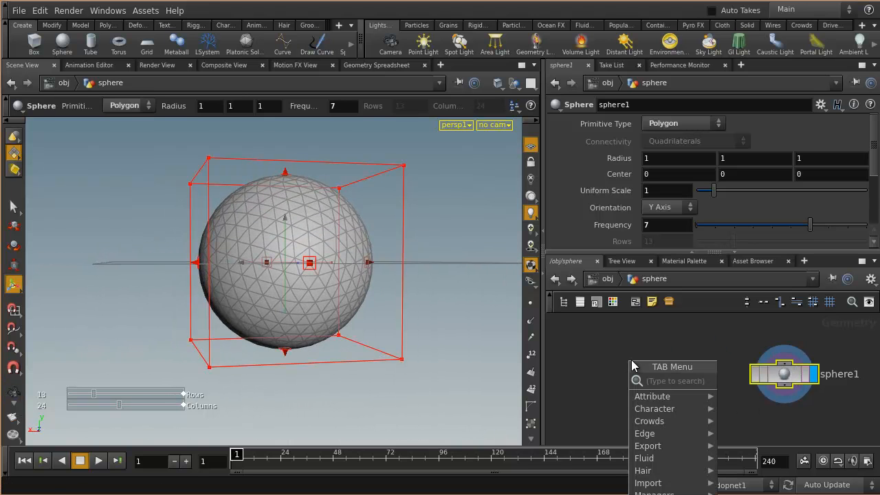
{"action": "type", "text": "box"}
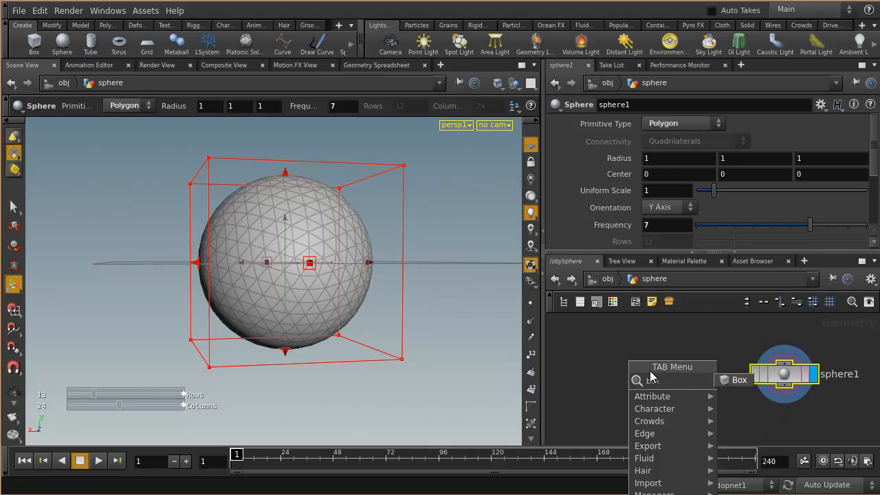
{"action": "left_click", "coordinate": [738, 380]}
{"action": "left_click", "coordinate": [671, 345]}
{"action": "left_click", "coordinate": [783, 379]}
{"action": "key", "text": "Delete"}
Step: Set box1's Primitive Type to Polygon Mesh and inspect the divided cube
{"action": "left_click_drag", "start_coordinate": [338, 294], "coordinate": [295, 290]}
{"action": "right_click_drag", "start_coordinate": [295, 291], "coordinate": [417, 330]}
{"action": "left_click_drag", "start_coordinate": [417, 330], "coordinate": [362, 311]}
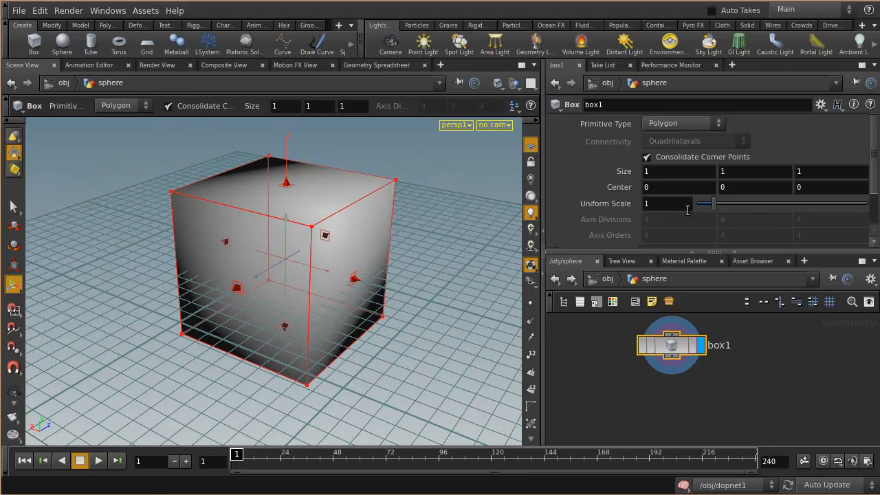
{"action": "scroll", "coordinate": [687, 210], "scroll_direction": "down", "scroll_amount": 3}
{"action": "scroll", "coordinate": [718, 214], "scroll_direction": "up", "scroll_amount": 3}
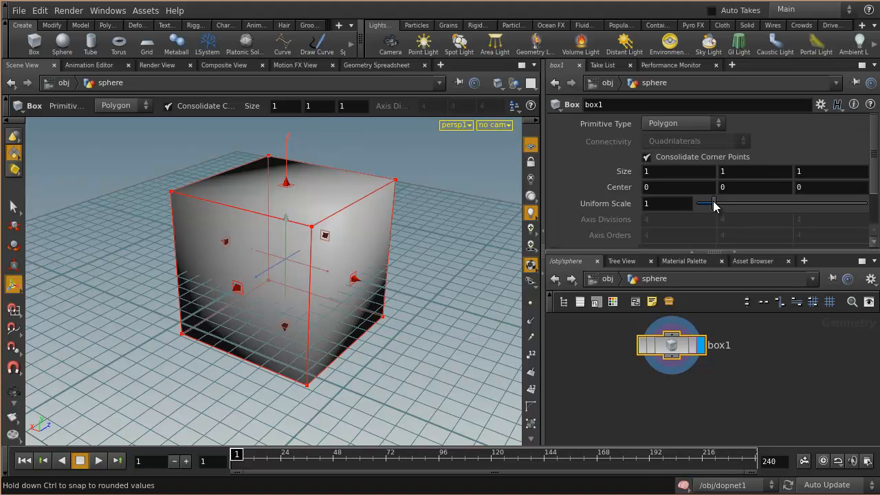
{"action": "left_click", "coordinate": [678, 123]}
{"action": "left_click", "coordinate": [663, 149]}
{"action": "key", "text": "Escape"}
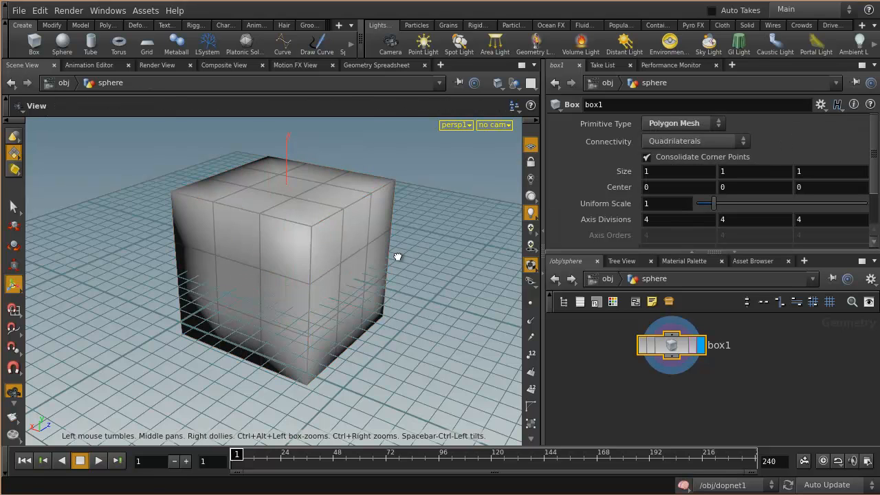
{"action": "left_click_drag", "start_coordinate": [397, 255], "coordinate": [426, 249]}
{"action": "key", "text": "Return"}
Step: Append a Transform node to the output of box1
{"action": "left_click", "coordinate": [20, 208]}
{"action": "left_click_drag", "start_coordinate": [329, 323], "coordinate": [365, 303]}
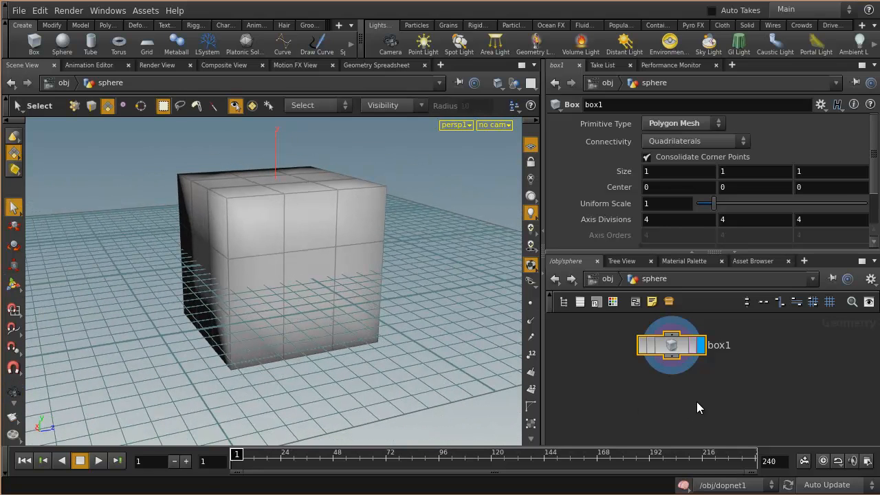
{"action": "key", "text": "Escape"}
{"action": "left_click_drag", "start_coordinate": [432, 330], "coordinate": [391, 310]}
{"action": "key", "text": "s"}
{"action": "key", "text": "Tab"}
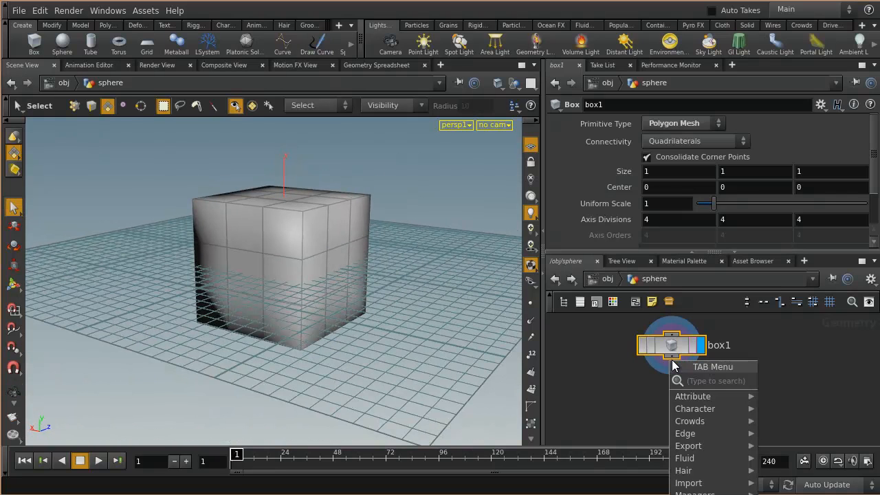
{"action": "type", "text": "tra"}
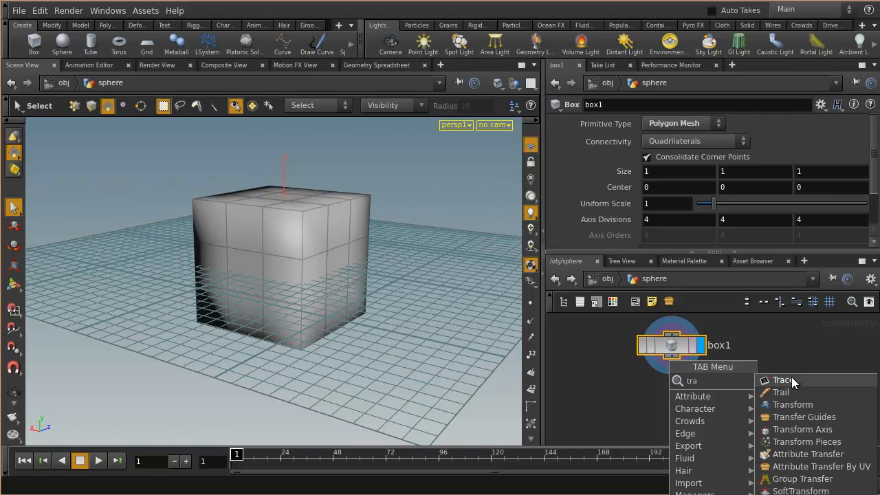
{"action": "left_click", "coordinate": [764, 407]}
{"action": "left_click", "coordinate": [695, 404]}
Step: Try stretching box1 with Y sizes of 11 and 5.2, and set its Y size back to 1
{"action": "left_click", "coordinate": [679, 351]}
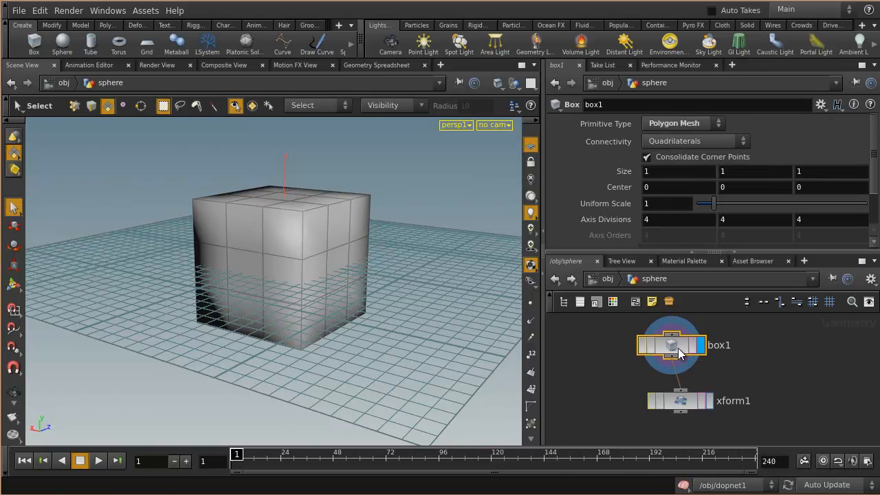
{"action": "middle_click_drag", "start_coordinate": [733, 171], "coordinate": [811, 146]}
{"action": "key", "text": "Escape"}
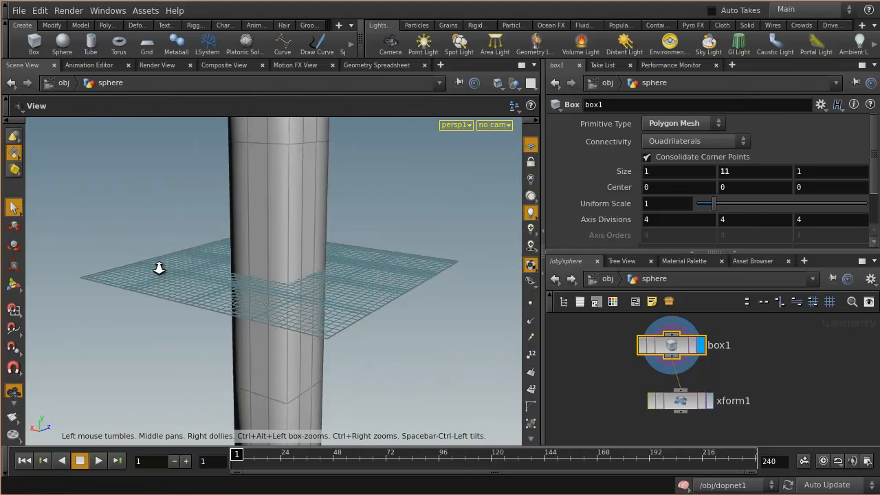
{"action": "right_click_drag", "start_coordinate": [159, 268], "coordinate": [228, 283], "text": "alt"}
{"action": "left_click_drag", "start_coordinate": [294, 301], "coordinate": [275, 295], "text": "alt"}
{"action": "middle_click_drag", "start_coordinate": [741, 172], "coordinate": [385, 182]}
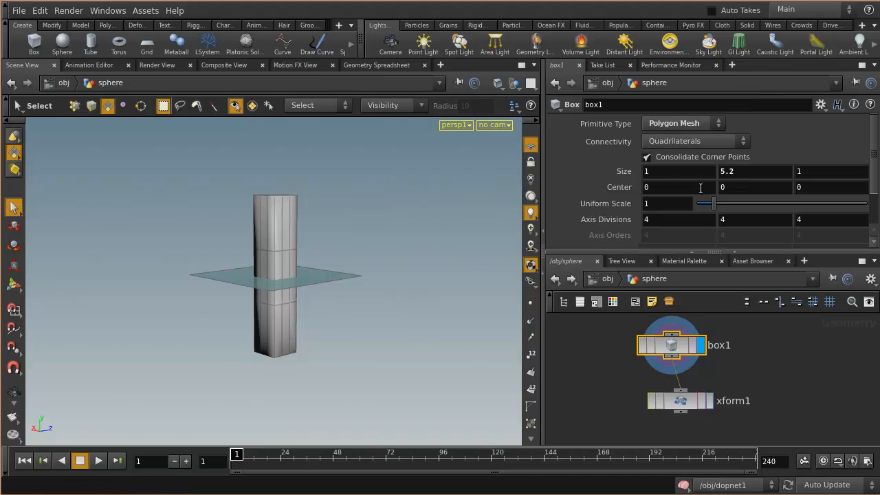
{"action": "middle_click_drag", "start_coordinate": [732, 171], "coordinate": [691, 190]}
{"action": "key", "text": "Escape"}
{"action": "mouse_move", "coordinate": [285, 271]}
{"action": "left_mouse_down"}
{"action": "mouse_move", "coordinate": [355, 279]}
{"action": "mouse_move", "coordinate": [340, 311]}
{"action": "mouse_move", "coordinate": [347, 297]}
{"action": "left_mouse_up"}
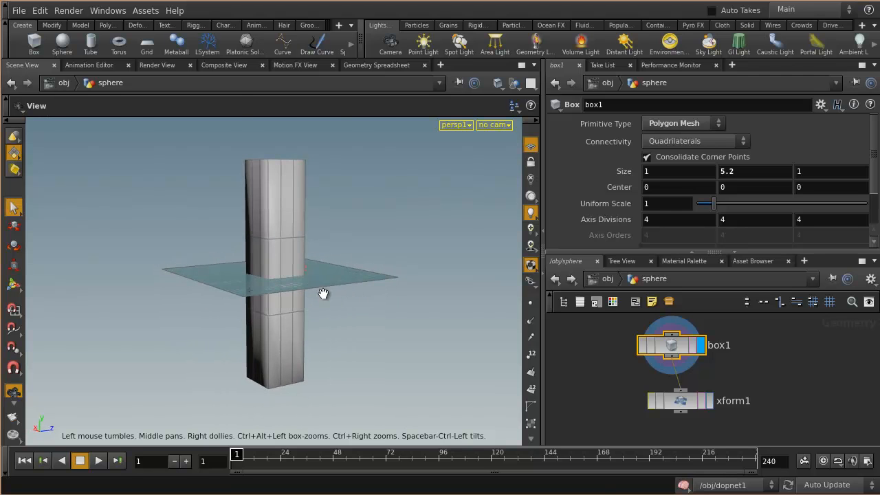
{"action": "key", "text": "s"}
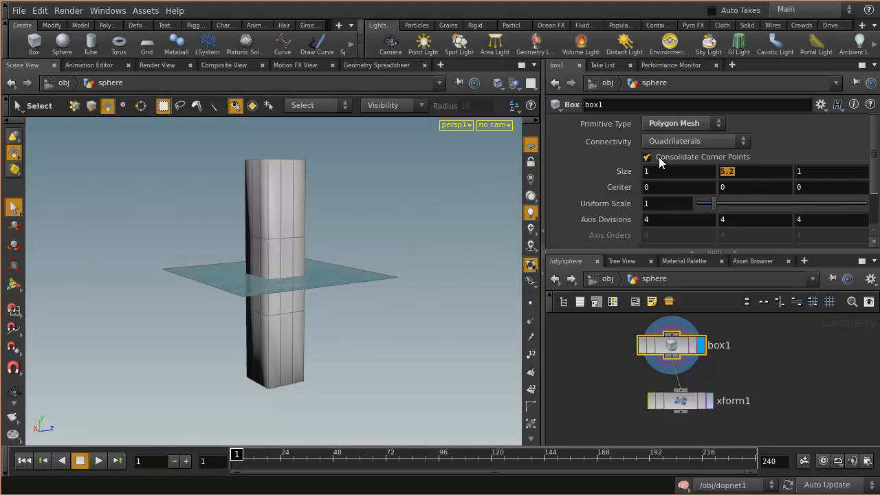
{"action": "key", "text": "Return"}
Step: Set the Y scale of xform1 to 5.7, display that node and select box1 again
{"action": "left_click", "coordinate": [681, 398]}
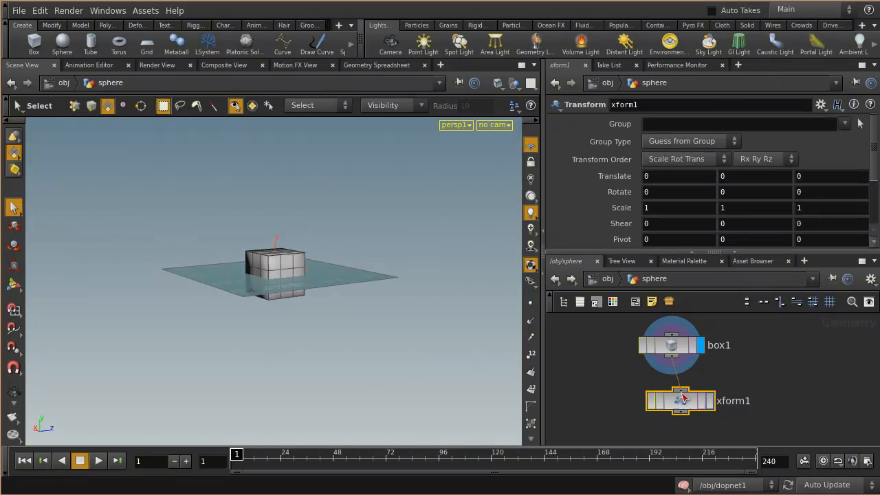
{"action": "scroll", "coordinate": [746, 205], "scroll_direction": "down", "scroll_amount": 3}
{"action": "scroll", "coordinate": [745, 205], "scroll_direction": "up", "scroll_amount": 2}
{"action": "middle_click_drag", "start_coordinate": [731, 191], "coordinate": [824, 191]}
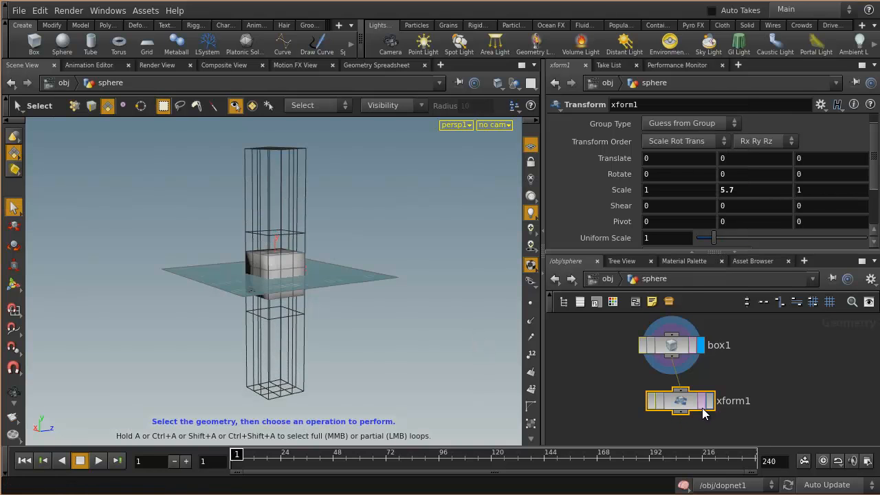
{"action": "left_click", "coordinate": [706, 404]}
{"action": "key", "text": "Escape"}
{"action": "right_click_drag", "start_coordinate": [305, 294], "coordinate": [407, 320]}
{"action": "left_click", "coordinate": [671, 345]}
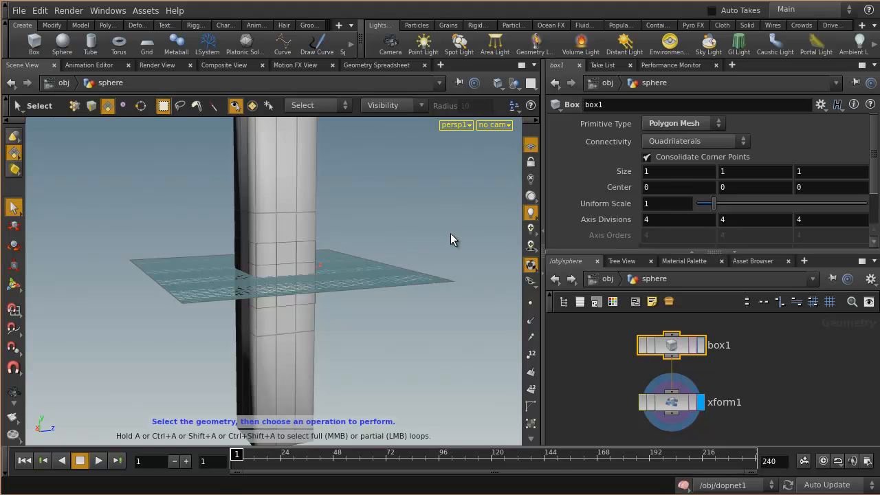
Step: Set the Y axis divisions of box1 to 14
{"action": "right_click_drag", "start_coordinate": [447, 233], "coordinate": [324, 225]}
{"action": "left_click_drag", "start_coordinate": [324, 226], "coordinate": [323, 241]}
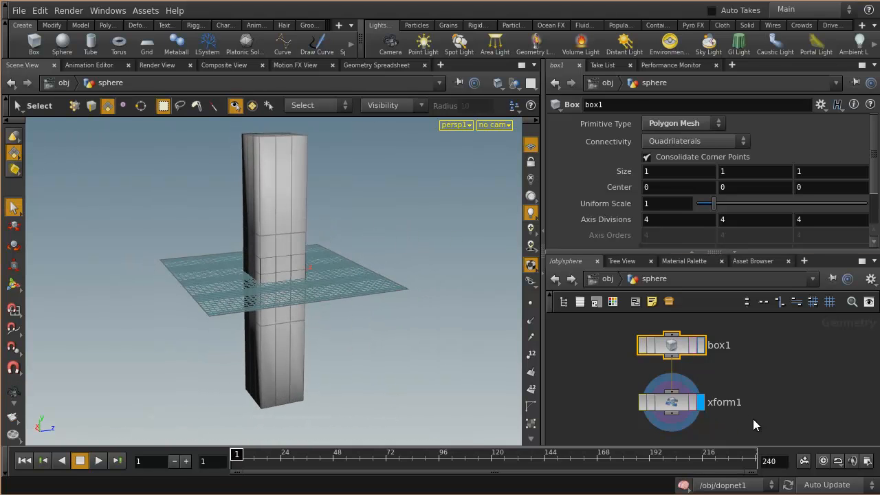
{"action": "left_click", "coordinate": [672, 404]}
{"action": "left_click", "coordinate": [673, 347]}
{"action": "middle_click_drag", "start_coordinate": [734, 220], "coordinate": [754, 203]}
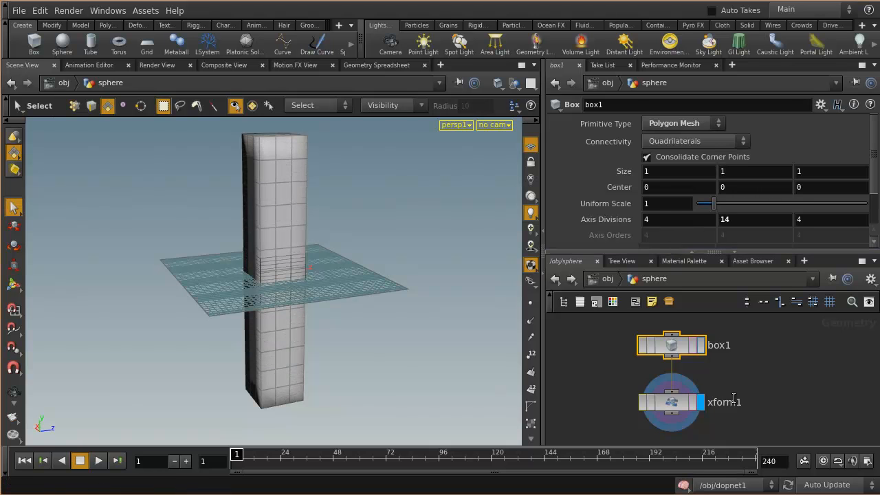
Step: Select xform1 and set the viewport geometry selection type to Primitives
{"action": "left_click", "coordinate": [665, 407]}
{"action": "mouse_move", "coordinate": [304, 320]}
{"action": "left_mouse_down"}
{"action": "mouse_move", "coordinate": [417, 309]}
{"action": "mouse_move", "coordinate": [318, 312]}
{"action": "left_mouse_up"}
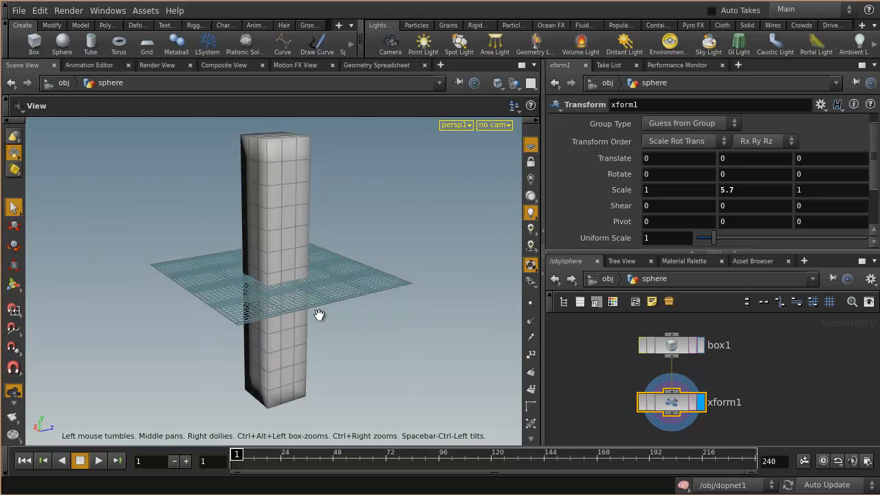
{"action": "key", "text": "s"}
{"action": "key", "text": "space"}
{"action": "middle_click_drag", "start_coordinate": [327, 369], "coordinate": [327, 313]}
{"action": "left_click_drag", "start_coordinate": [337, 332], "coordinate": [307, 301]}
{"action": "right_click_drag", "start_coordinate": [307, 300], "coordinate": [379, 339]}
{"action": "mouse_move", "coordinate": [378, 339]}
{"action": "left_mouse_down"}
{"action": "mouse_move", "coordinate": [353, 342]}
{"action": "mouse_move", "coordinate": [362, 345]}
{"action": "left_mouse_up"}
{"action": "right_click_drag", "start_coordinate": [379, 350], "coordinate": [342, 340]}
{"action": "key", "text": "s"}
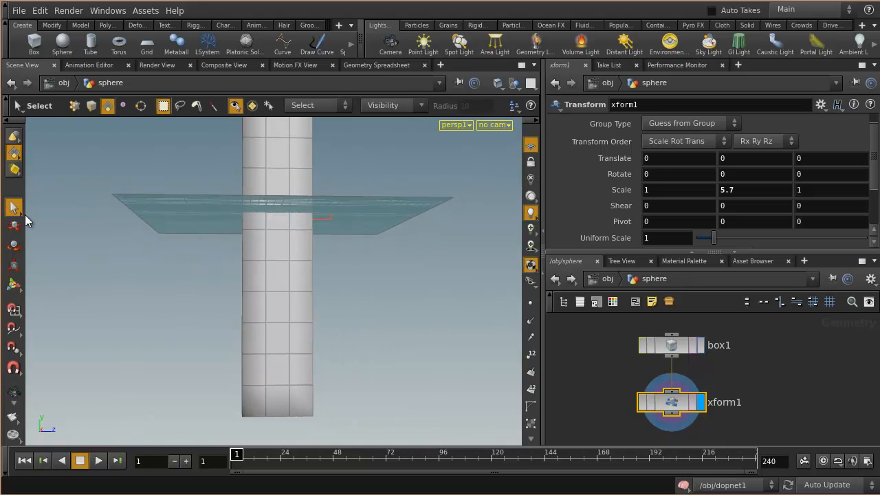
{"action": "right_click", "coordinate": [14, 156]}
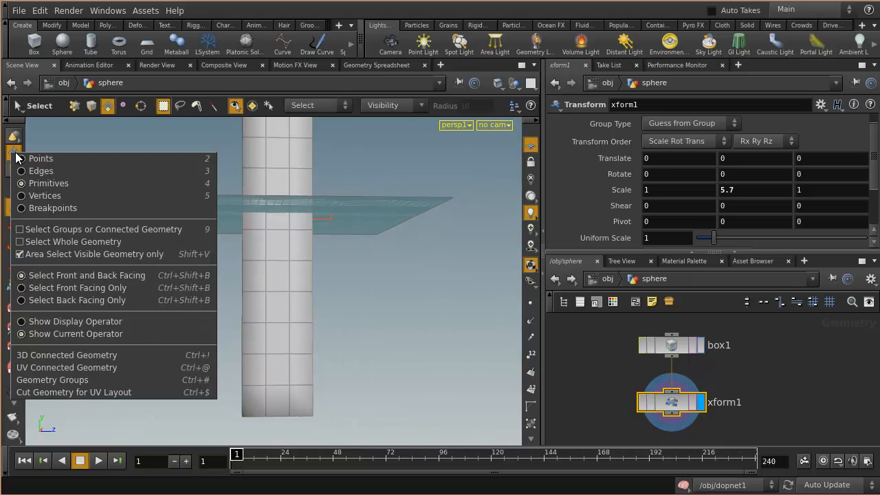
{"action": "left_click", "coordinate": [40, 181]}
Step: Select the faces around the lower half of the stretched box on all its sides
{"action": "left_click_drag", "start_coordinate": [198, 249], "coordinate": [394, 402]}
{"action": "left_click_drag", "start_coordinate": [438, 360], "coordinate": [282, 343]}
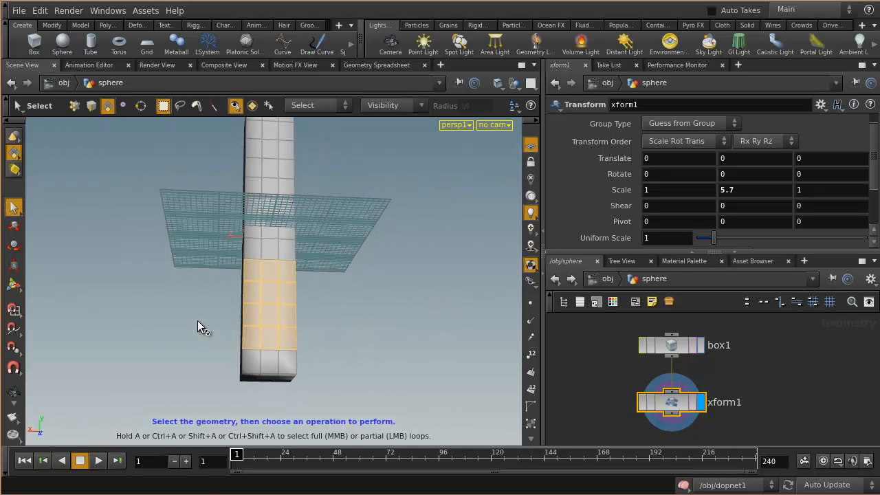
{"action": "left_click_drag", "start_coordinate": [203, 327], "coordinate": [306, 379], "text": "shift"}
{"action": "left_click_drag", "start_coordinate": [370, 374], "coordinate": [352, 362]}
{"action": "left_click_drag", "start_coordinate": [373, 283], "coordinate": [196, 345], "text": "shift"}
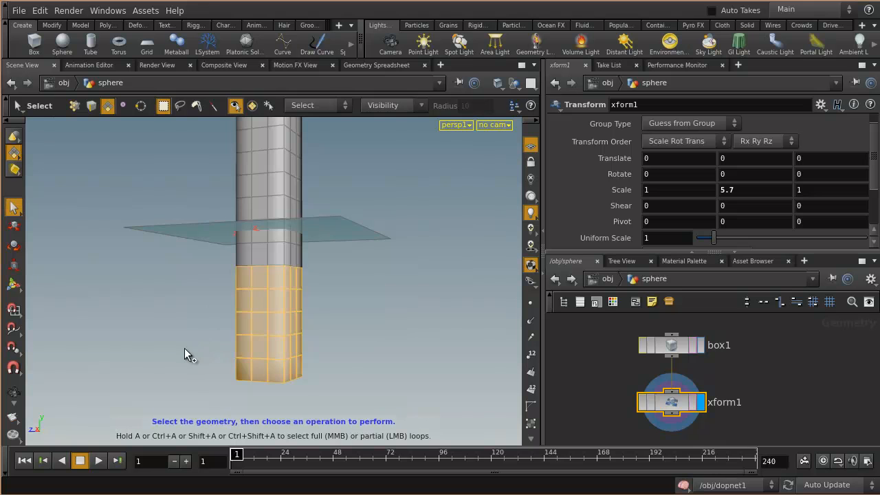
{"action": "left_click_drag", "start_coordinate": [147, 328], "coordinate": [259, 299]}
{"action": "left_click_drag", "start_coordinate": [204, 271], "coordinate": [344, 320], "text": "shift"}
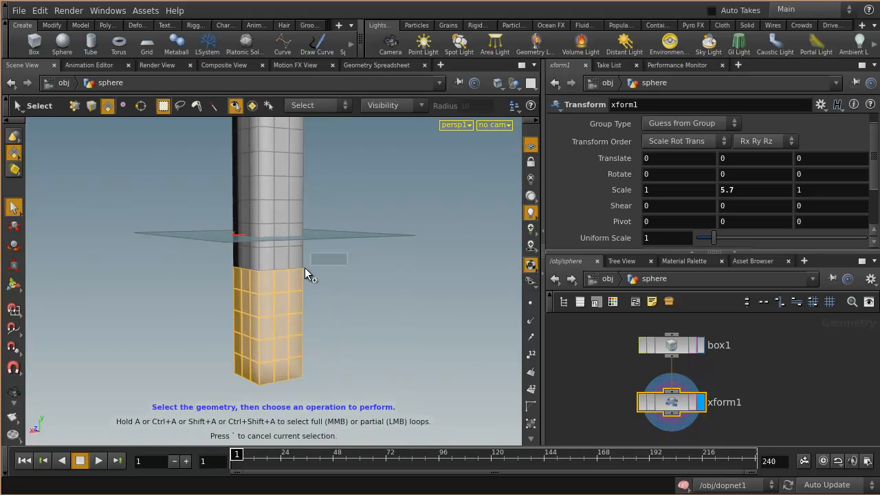
{"action": "left_click_drag", "start_coordinate": [236, 300], "coordinate": [204, 255]}
{"action": "left_click_drag", "start_coordinate": [371, 278], "coordinate": [287, 277]}
{"action": "right_click_drag", "start_coordinate": [222, 278], "coordinate": [311, 294]}
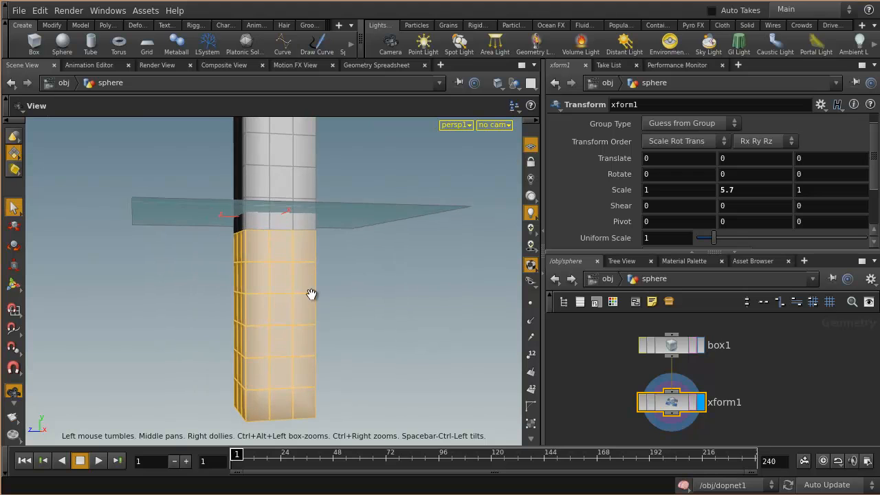
{"action": "left_click_drag", "start_coordinate": [311, 294], "coordinate": [274, 268]}
{"action": "left_click_drag", "start_coordinate": [394, 273], "coordinate": [267, 280]}
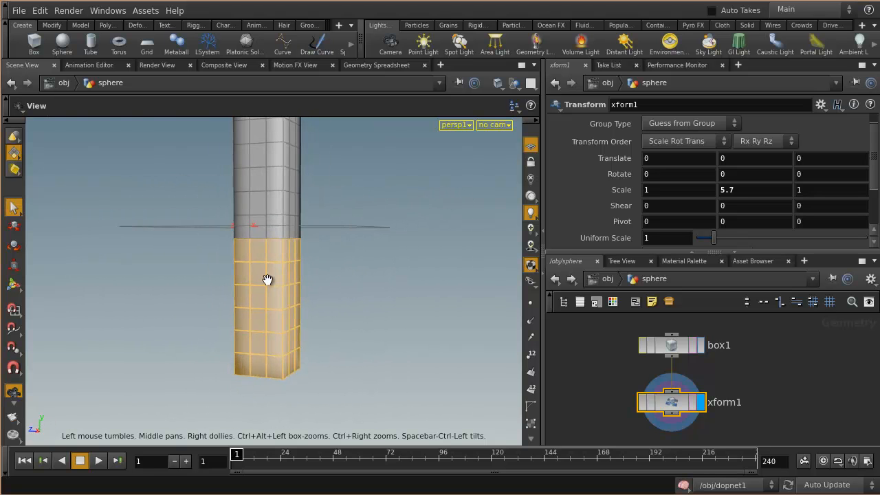
{"action": "key", "text": "s"}
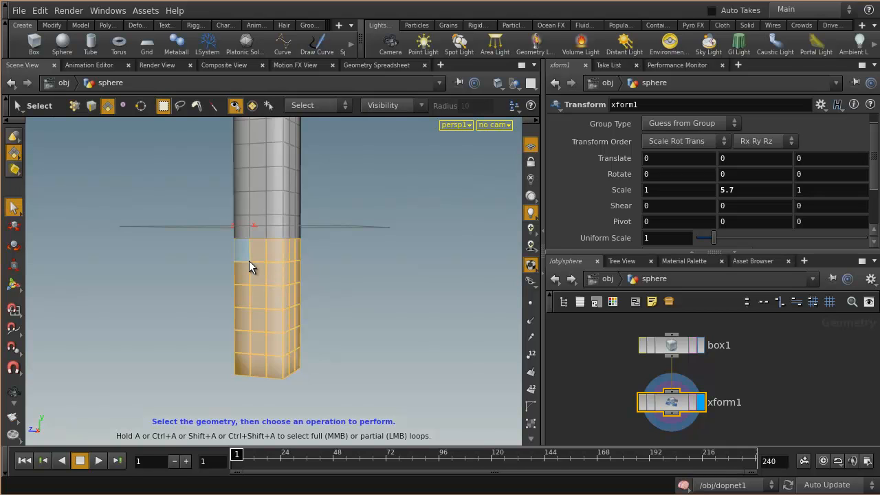
Step: Apply PolyExtrude to the selected faces, extruding about 2.26 at about 0.59 scale with Keep Points Shared set to No
{"action": "key", "text": "Tab"}
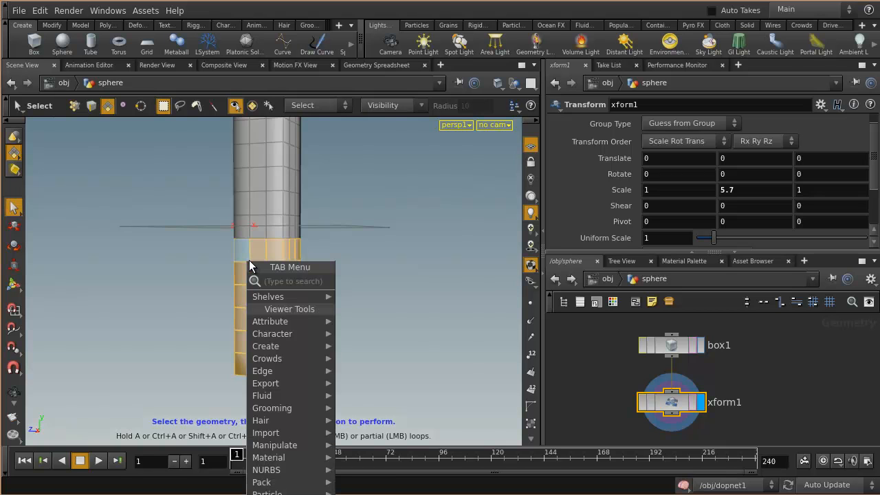
{"action": "type", "text": "ex"}
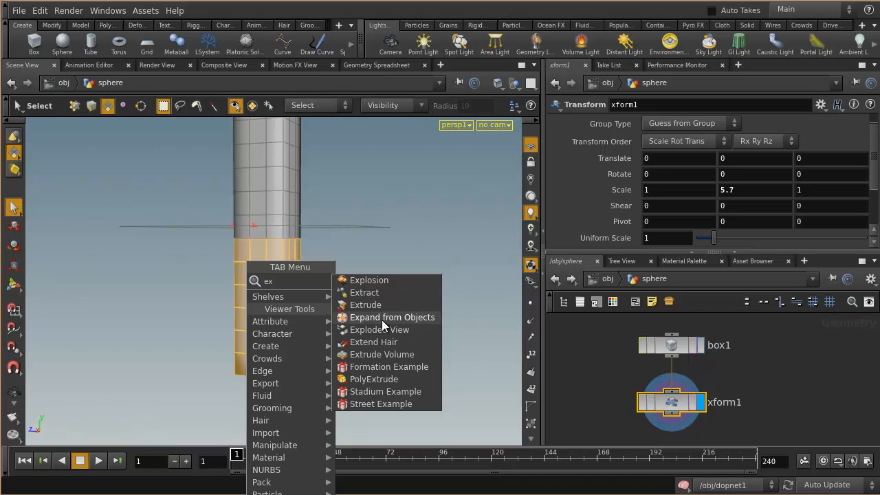
{"action": "left_click", "coordinate": [382, 379]}
{"action": "left_click_drag", "start_coordinate": [349, 350], "coordinate": [463, 351]}
{"action": "left_click_drag", "start_coordinate": [379, 272], "coordinate": [302, 287], "text": "alt"}
{"action": "scroll", "coordinate": [690, 233], "scroll_direction": "down", "scroll_amount": 2}
{"action": "left_click", "coordinate": [690, 227]}
{"action": "left_click", "coordinate": [685, 235]}
Step: Try shifting the extruded ends by about -1.06 in Y, and undo that shift
{"action": "left_click_drag", "start_coordinate": [312, 318], "coordinate": [330, 297], "text": "alt"}
{"action": "left_click_drag", "start_coordinate": [411, 312], "coordinate": [412, 337], "text": "alt"}
{"action": "left_click_drag", "start_coordinate": [397, 303], "coordinate": [223, 349]}
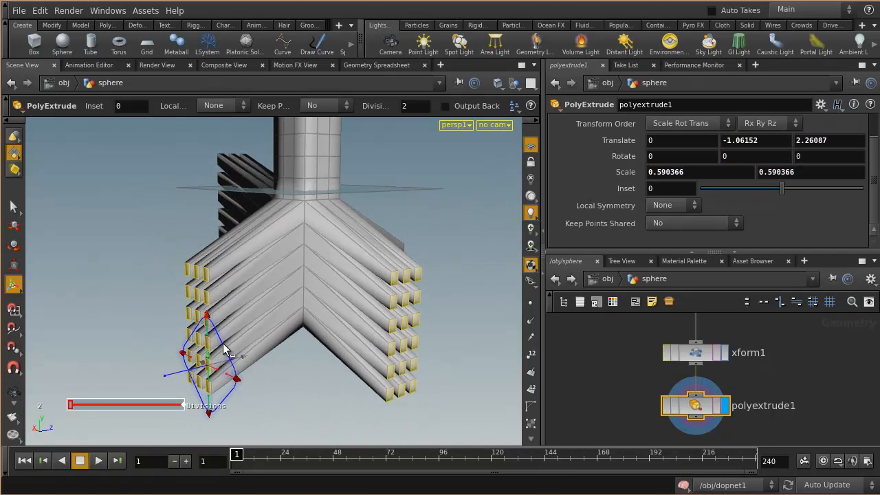
{"action": "key", "text": "ctrl+z"}
Step: Inspect the separate extrusions and delete the polyextrude1 node
{"action": "left_click_drag", "start_coordinate": [303, 308], "coordinate": [277, 309]}
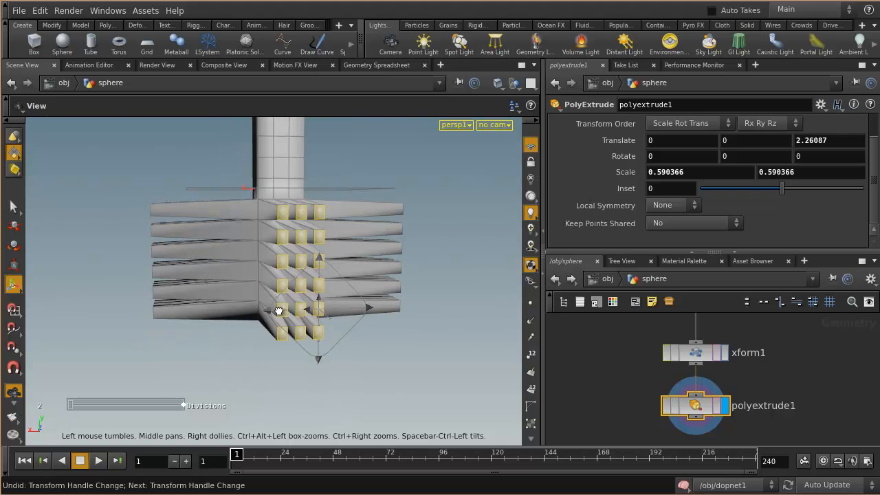
{"action": "key", "text": "Return"}
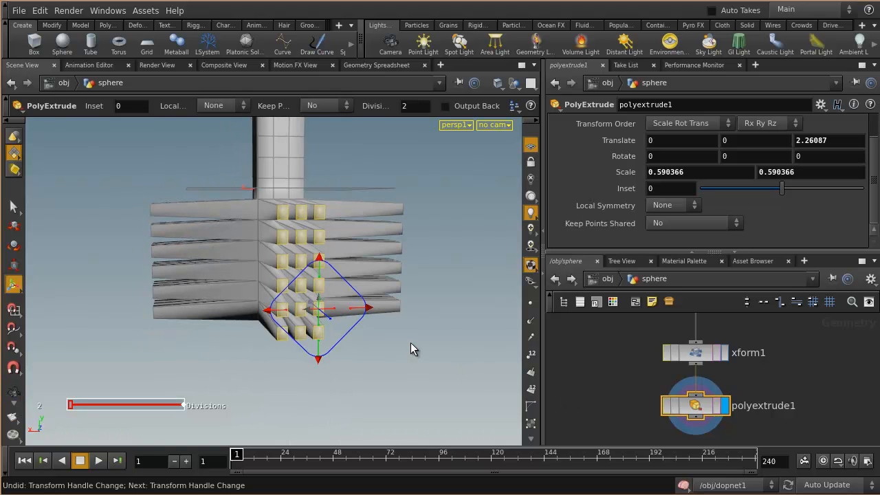
{"action": "middle_click_drag", "start_coordinate": [628, 401], "coordinate": [619, 365]}
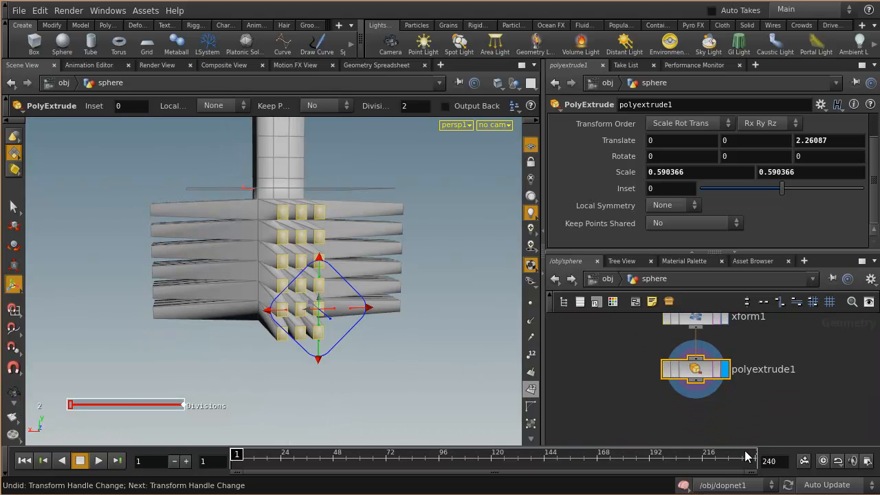
{"action": "middle_click_drag", "start_coordinate": [734, 399], "coordinate": [737, 425]}
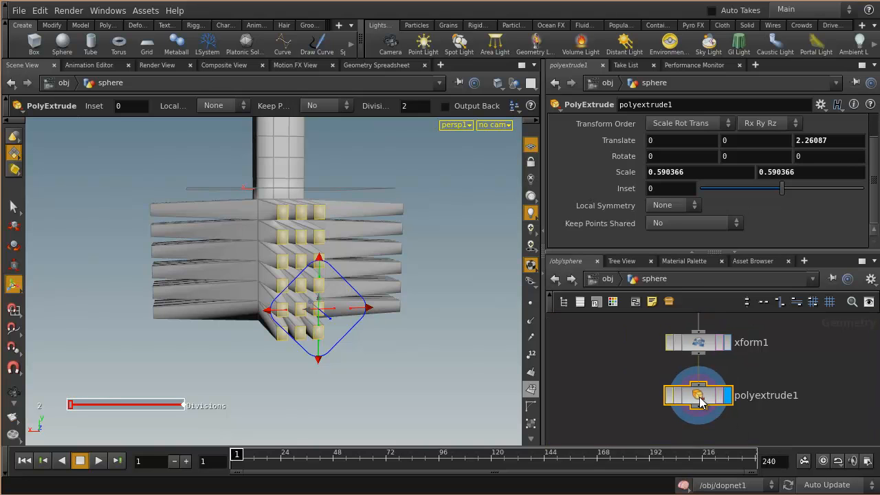
{"action": "key", "text": "Delete"}
Step: Append a Group node to the output of xform1 and display it
{"action": "mouse_move", "coordinate": [393, 269]}
{"action": "left_mouse_down"}
{"action": "mouse_move", "coordinate": [337, 254]}
{"action": "mouse_move", "coordinate": [404, 269]}
{"action": "left_mouse_up"}
{"action": "left_click_drag", "start_coordinate": [357, 219], "coordinate": [363, 292]}
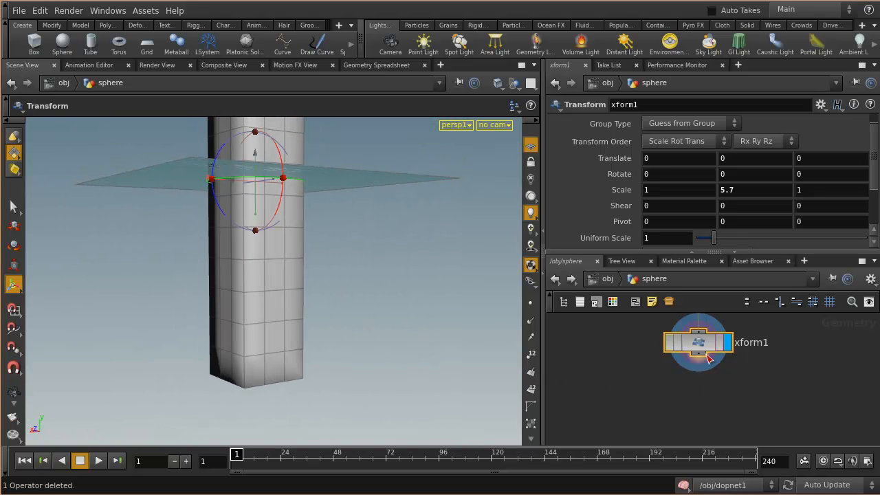
{"action": "key", "text": "Tab"}
{"action": "type", "text": "gr"}
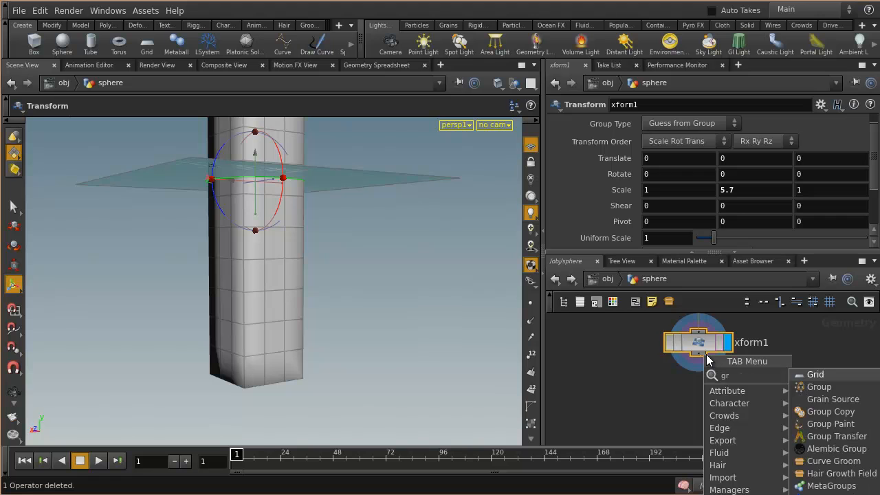
{"action": "left_click", "coordinate": [820, 389]}
{"action": "left_click", "coordinate": [687, 387]}
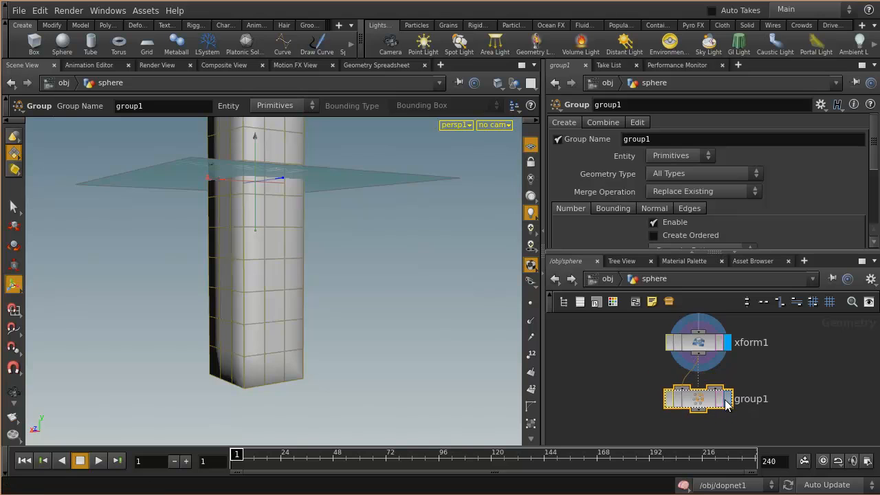
{"action": "left_click", "coordinate": [727, 400]}
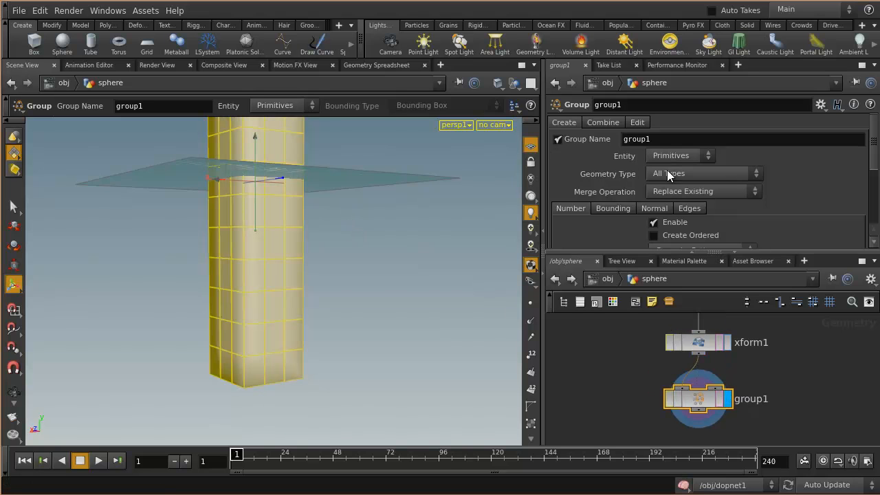
Step: Set group1's operation to Group by Expression with the filter expression $TY<0
{"action": "scroll", "coordinate": [726, 224], "scroll_direction": "down", "scroll_amount": 2}
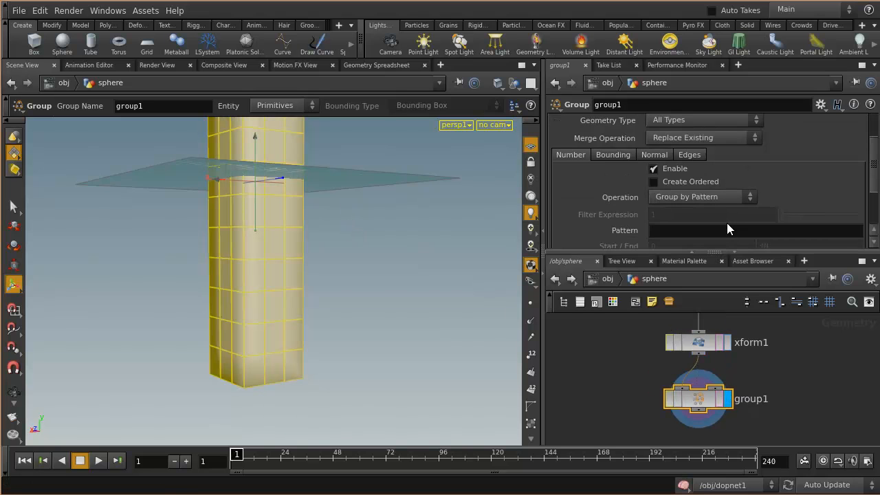
{"action": "left_click", "coordinate": [709, 198]}
{"action": "left_click", "coordinate": [680, 234]}
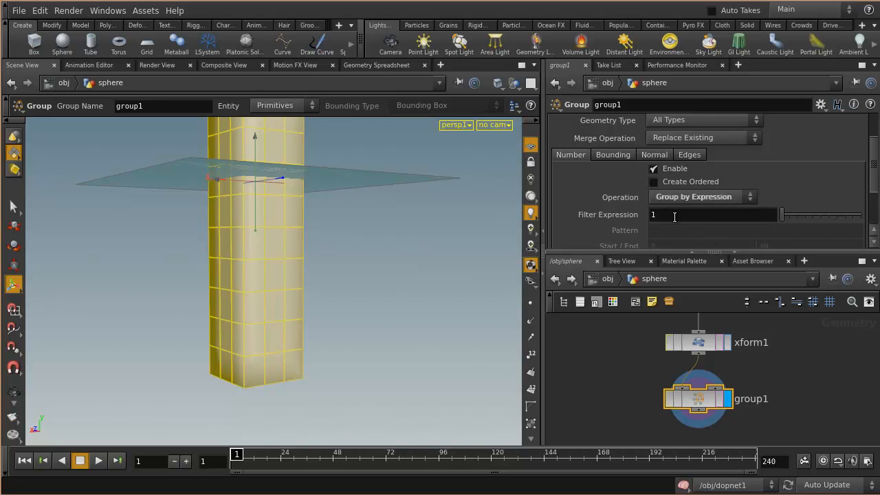
{"action": "left_click_drag", "start_coordinate": [660, 215], "coordinate": [644, 215]}
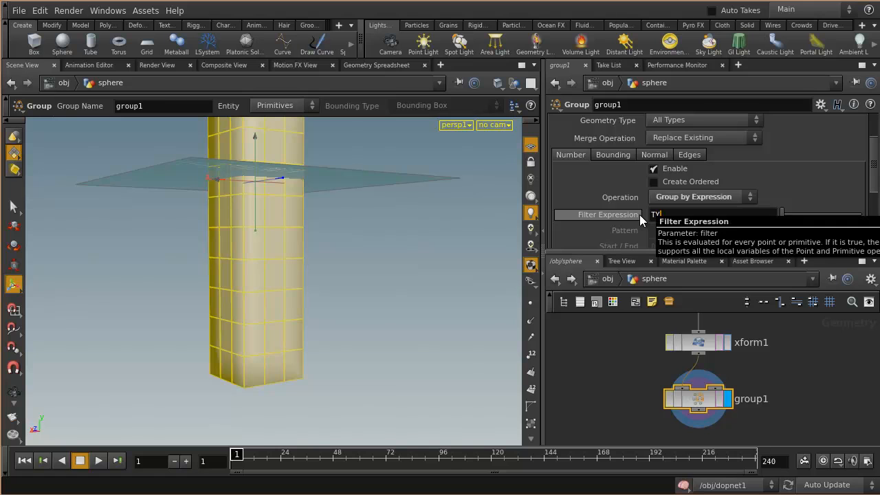
{"action": "type", "text": "TY>"}
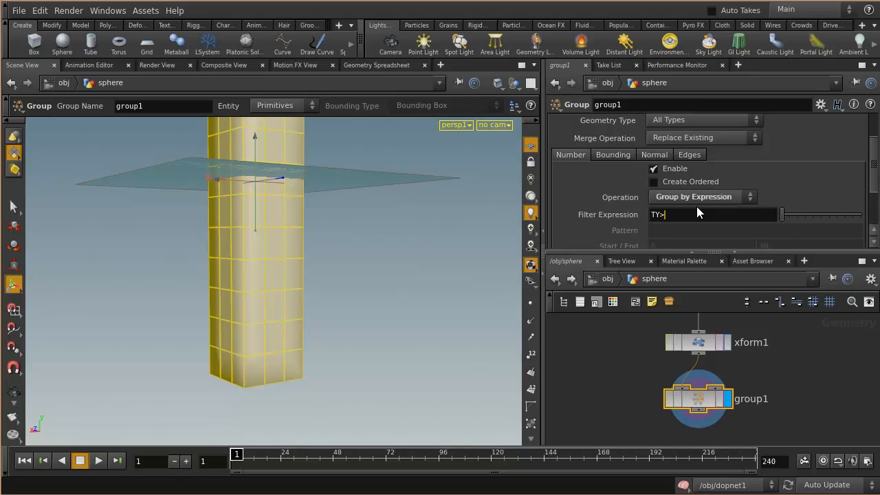
{"action": "key", "text": "BackSpace"}
{"action": "type", "text": "<0"}
{"action": "key", "text": "Return"}
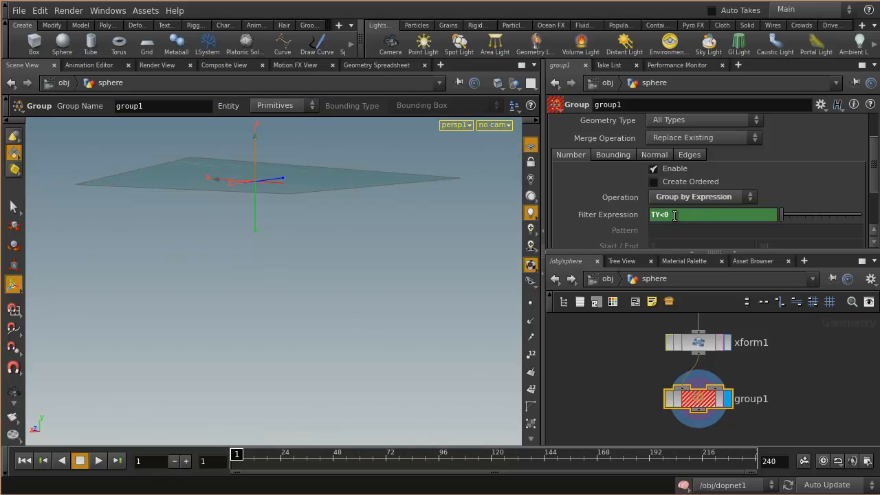
{"action": "left_click", "coordinate": [652, 214]}
{"action": "type", "text": "$"}
{"action": "key", "text": "Return"}
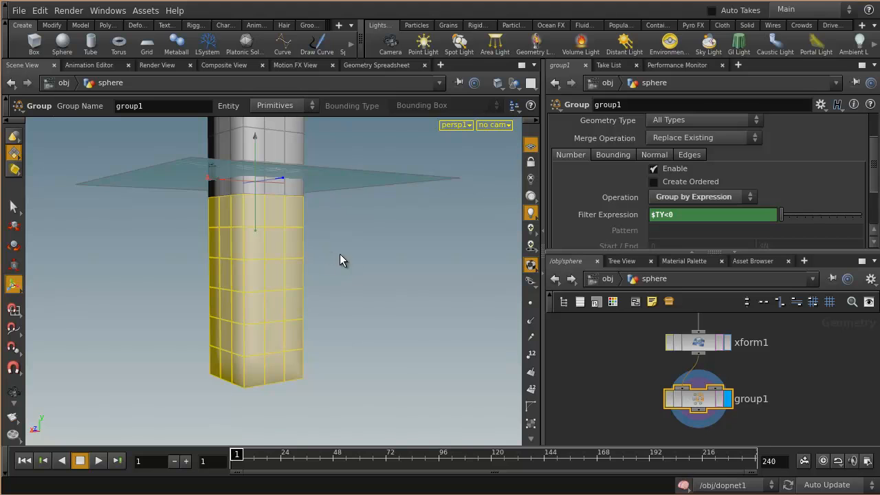
Step: Append a PolyExtrude node to the output of group1 and display it
{"action": "left_click_drag", "start_coordinate": [344, 246], "coordinate": [377, 301], "text": "alt"}
{"action": "left_click_drag", "start_coordinate": [387, 268], "coordinate": [316, 289]}
{"action": "key", "text": "Return"}
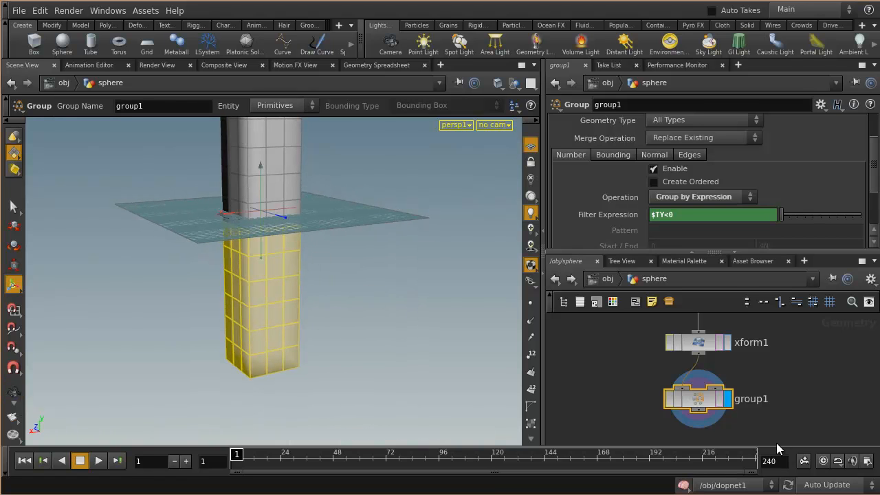
{"action": "middle_click_drag", "start_coordinate": [776, 443], "coordinate": [747, 381]}
{"action": "key", "text": "Tab"}
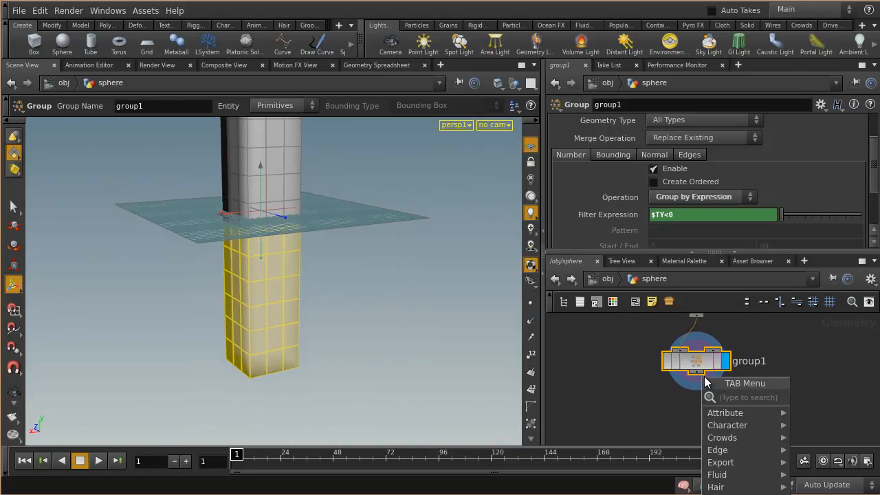
{"action": "type", "text": "ex"}
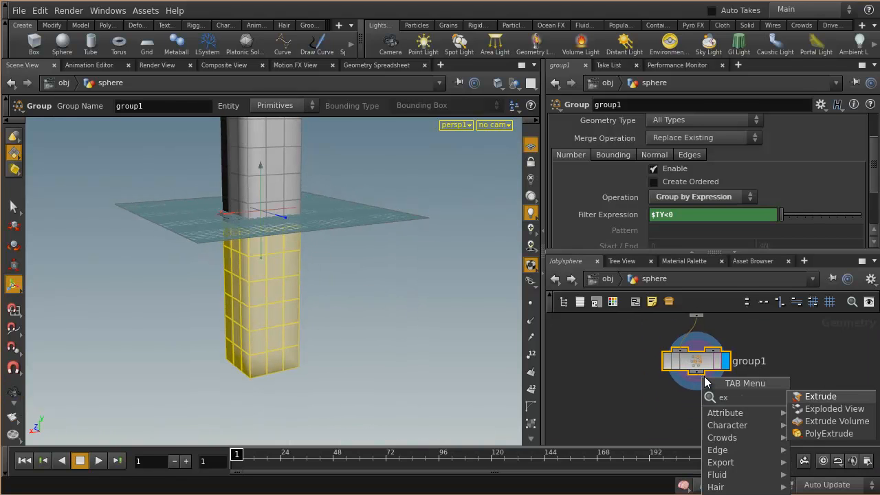
{"action": "left_click", "coordinate": [828, 433]}
{"action": "left_click", "coordinate": [698, 422]}
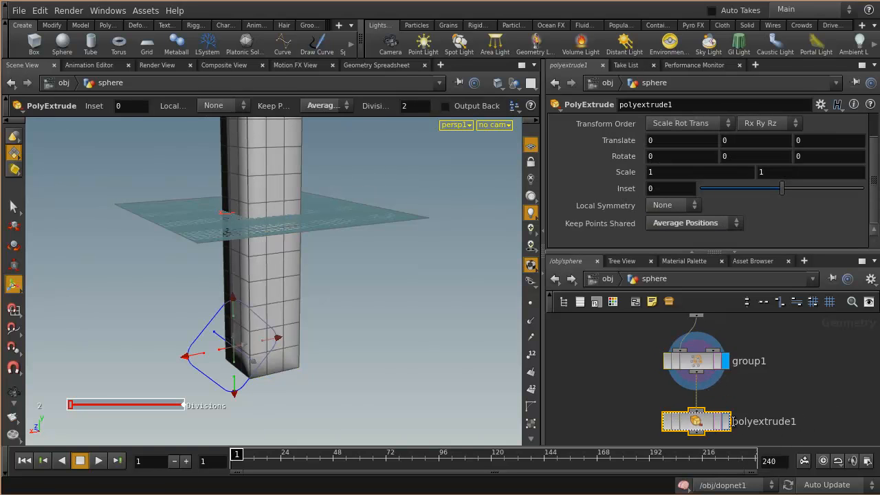
{"action": "left_click", "coordinate": [726, 421]}
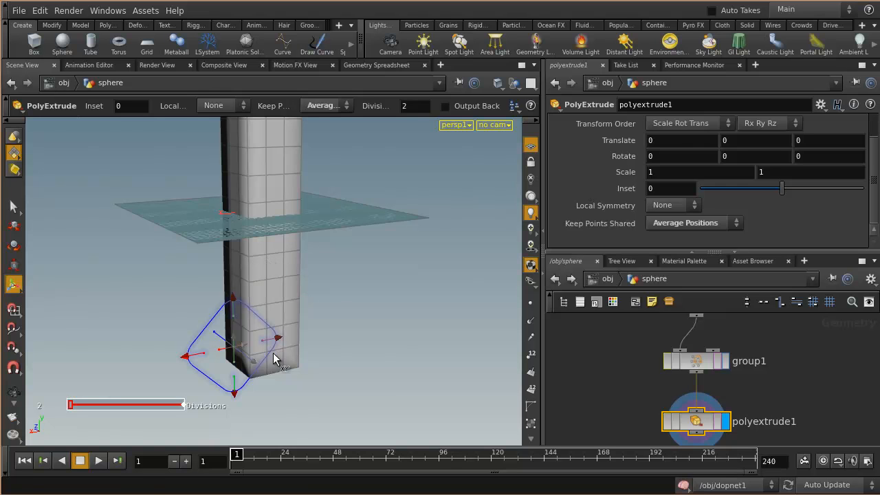
Step: Set the local Z translate of polyextrude1 to 1.8
{"action": "scroll", "coordinate": [729, 185], "scroll_direction": "up", "scroll_amount": 1}
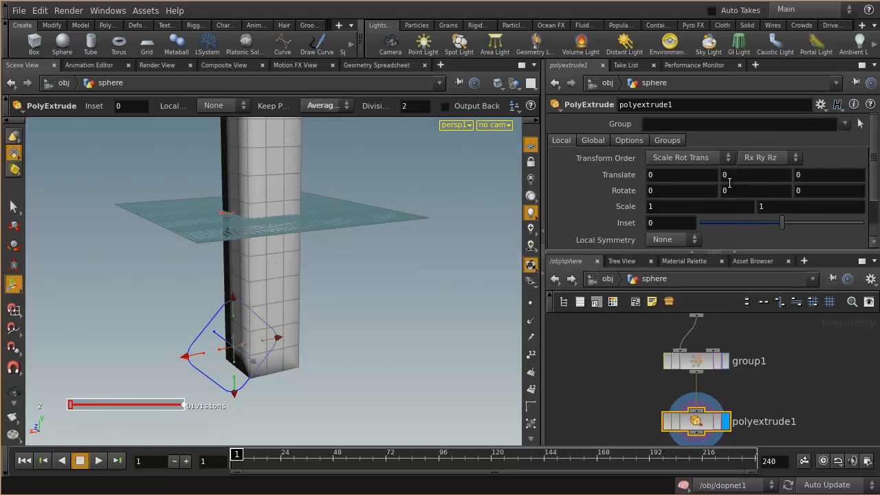
{"action": "middle_click", "coordinate": [828, 174]}
{"action": "middle_click_drag", "start_coordinate": [828, 175], "coordinate": [879, 174]}
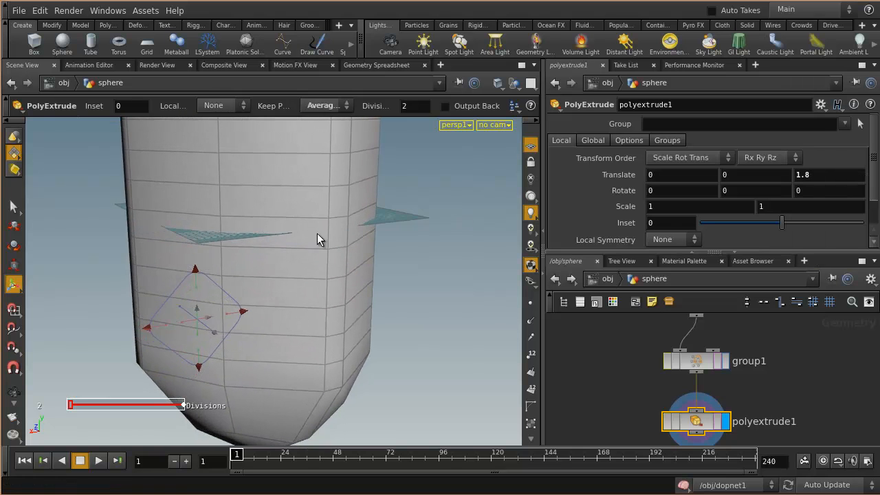
Step: Examine the parameters of polyextrude1, group1 and xform1 along the node chain
{"action": "right_click_drag", "start_coordinate": [418, 238], "coordinate": [267, 246], "text": "alt"}
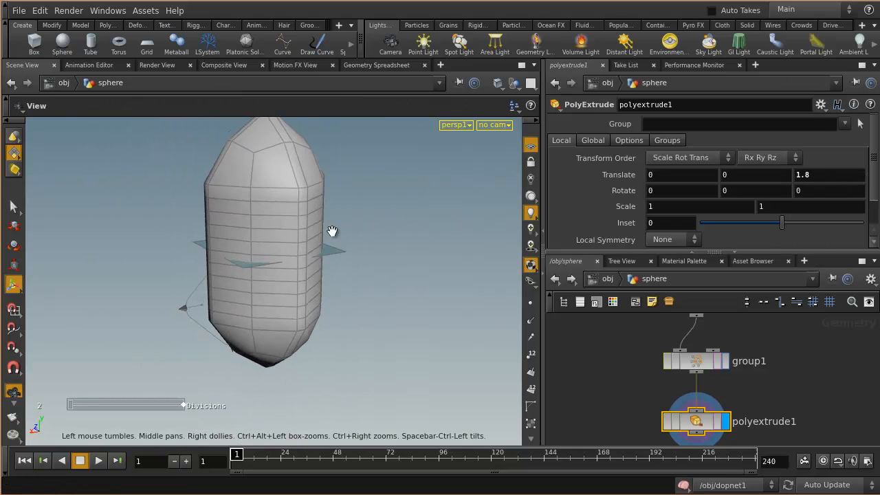
{"action": "key", "text": "Return"}
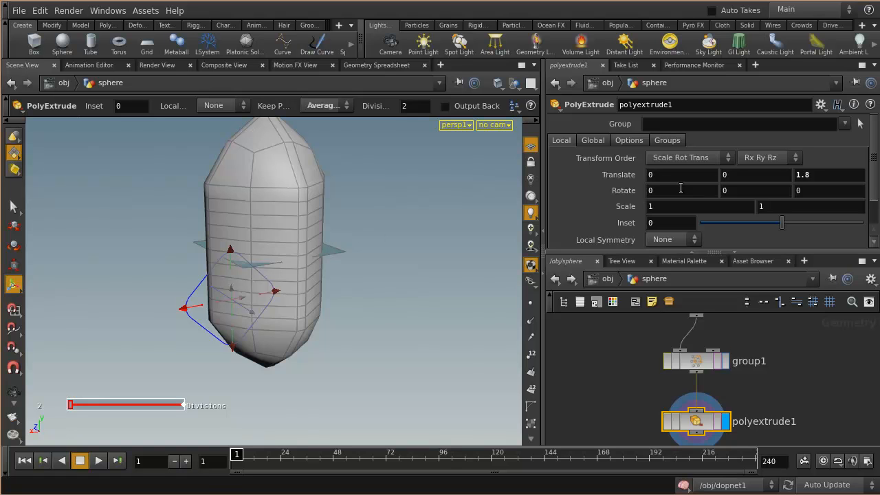
{"action": "left_click", "coordinate": [845, 123]}
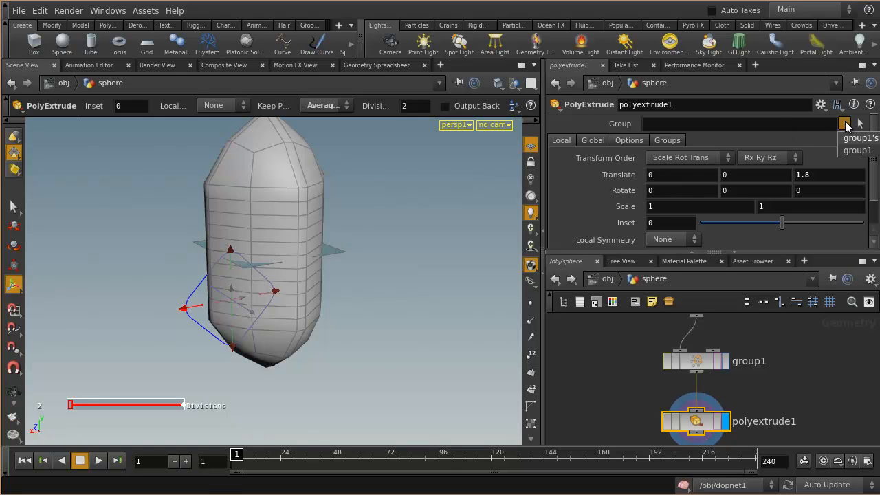
{"action": "left_click", "coordinate": [696, 364]}
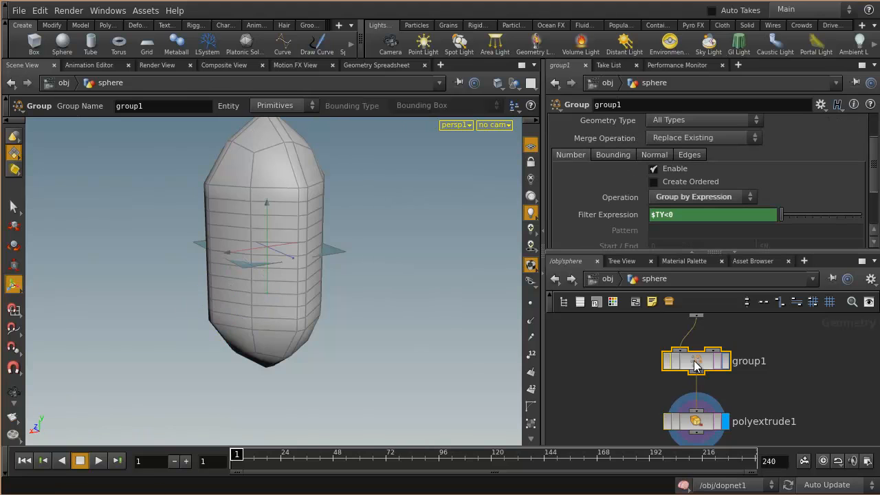
{"action": "left_click", "coordinate": [703, 430]}
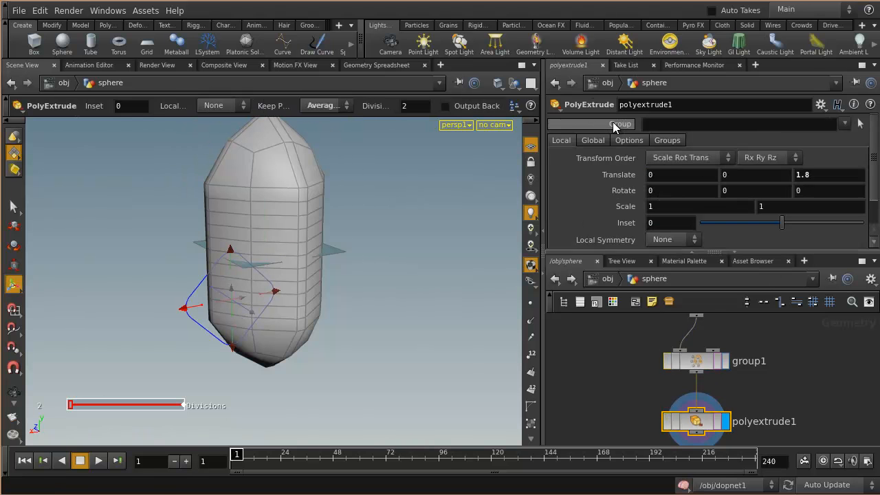
{"action": "left_click", "coordinate": [691, 361]}
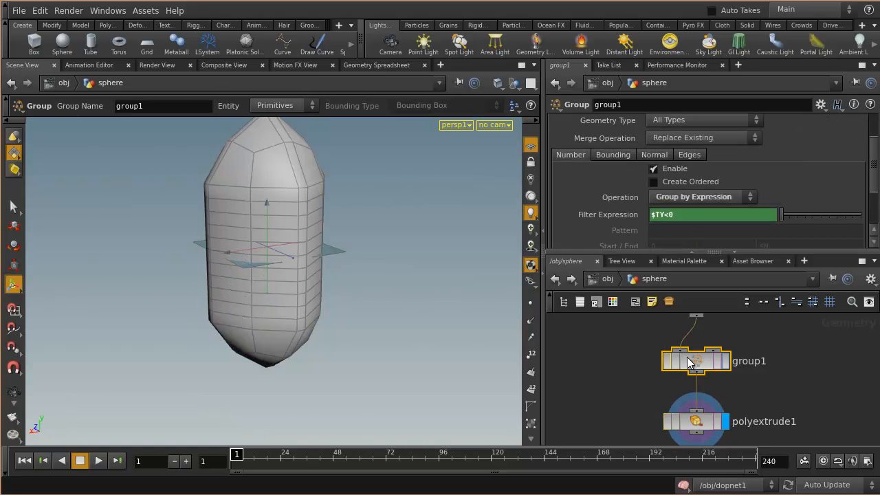
{"action": "middle_click_drag", "start_coordinate": [759, 334], "coordinate": [756, 396]}
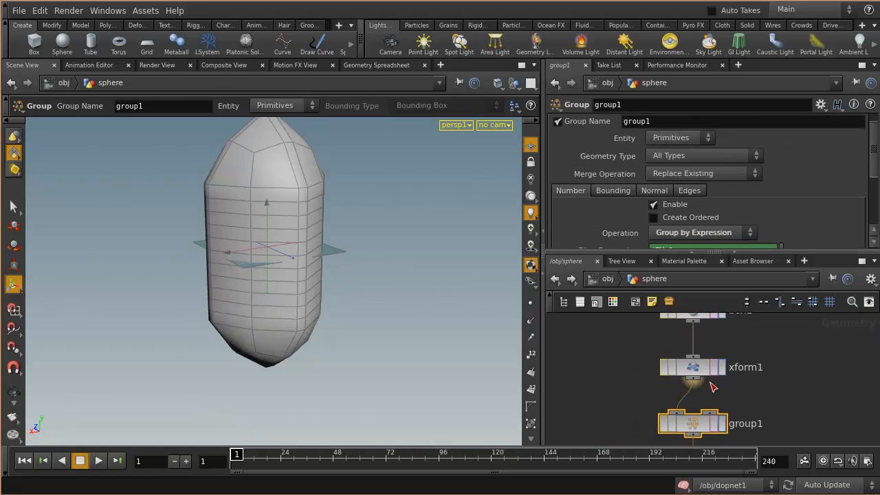
{"action": "left_click", "coordinate": [690, 367]}
{"action": "scroll", "coordinate": [670, 120], "scroll_direction": "up", "scroll_amount": 1}
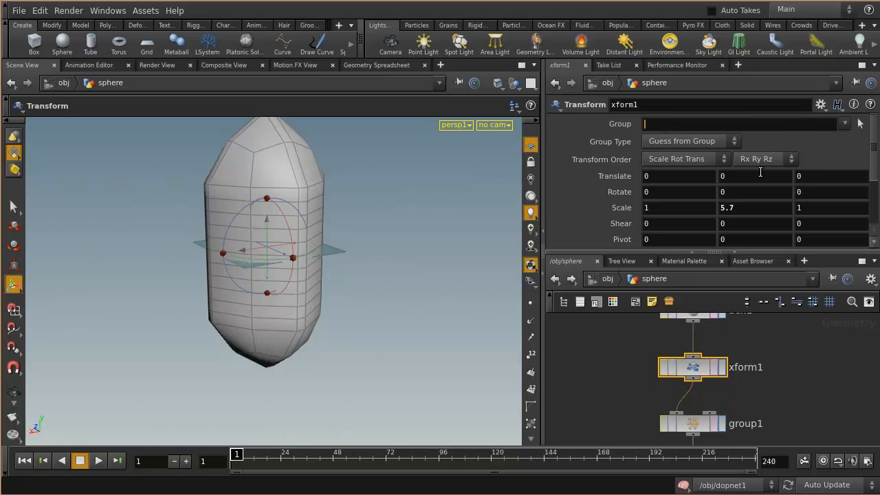
{"action": "mouse_move", "coordinate": [874, 152]}
{"action": "left_mouse_down"}
{"action": "mouse_move", "coordinate": [874, 227]}
{"action": "mouse_move", "coordinate": [874, 153]}
{"action": "left_mouse_up"}
{"action": "middle_click_drag", "start_coordinate": [769, 413], "coordinate": [755, 318]}
Step: Restrict polyextrude1 to the group1 primitive group
{"action": "left_click", "coordinate": [687, 389]}
{"action": "left_click", "coordinate": [843, 124]}
{"action": "left_click", "coordinate": [854, 151]}
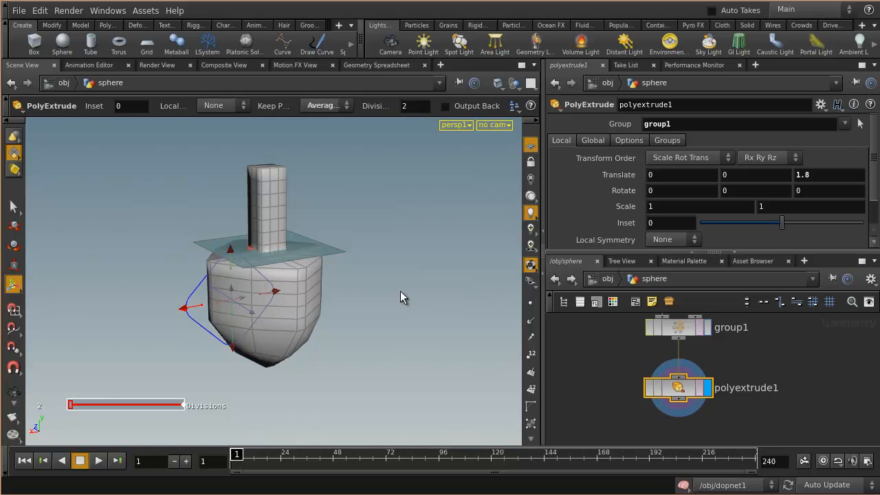
{"action": "key", "text": "Escape"}
{"action": "scroll", "coordinate": [426, 282], "scroll_direction": "up", "scroll_amount": 10}
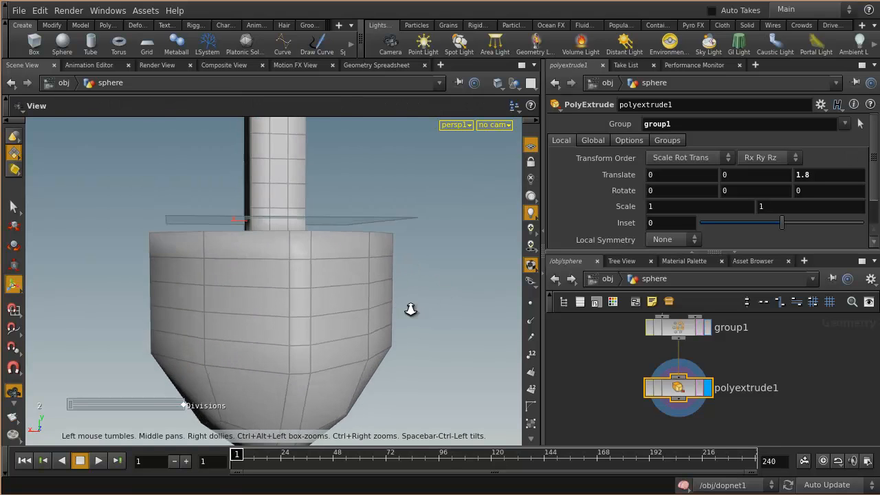
{"action": "left_click_drag", "start_coordinate": [410, 310], "coordinate": [412, 327]}
{"action": "key", "text": "Return"}
Step: Change the Group Name created by the group1 node to monGroupe
{"action": "middle_click_drag", "start_coordinate": [769, 365], "coordinate": [769, 398]}
{"action": "left_click", "coordinate": [678, 362]}
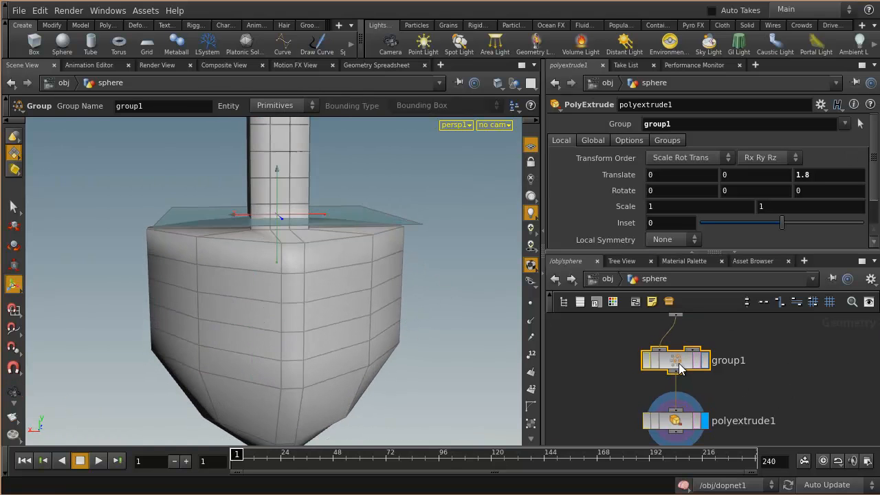
{"action": "scroll", "coordinate": [770, 206], "scroll_direction": "down", "scroll_amount": 3}
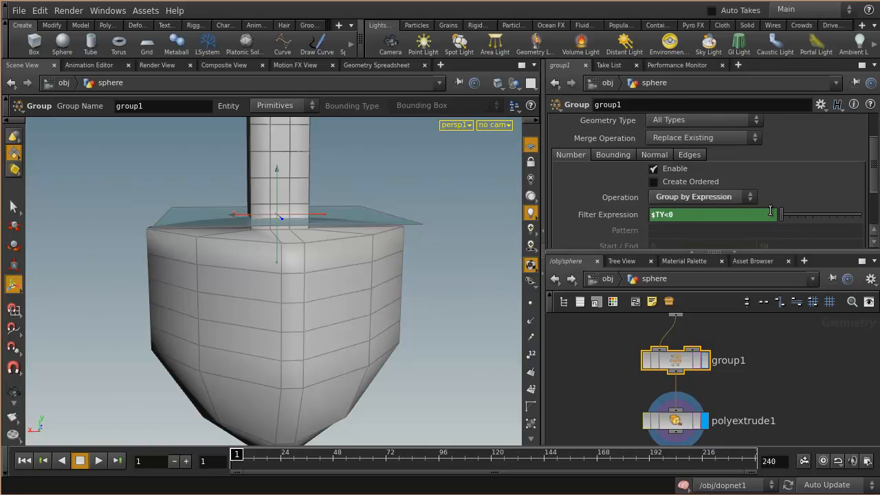
{"action": "scroll", "coordinate": [770, 206], "scroll_direction": "up", "scroll_amount": 3}
{"action": "left_click_drag", "start_coordinate": [654, 136], "coordinate": [580, 134]}
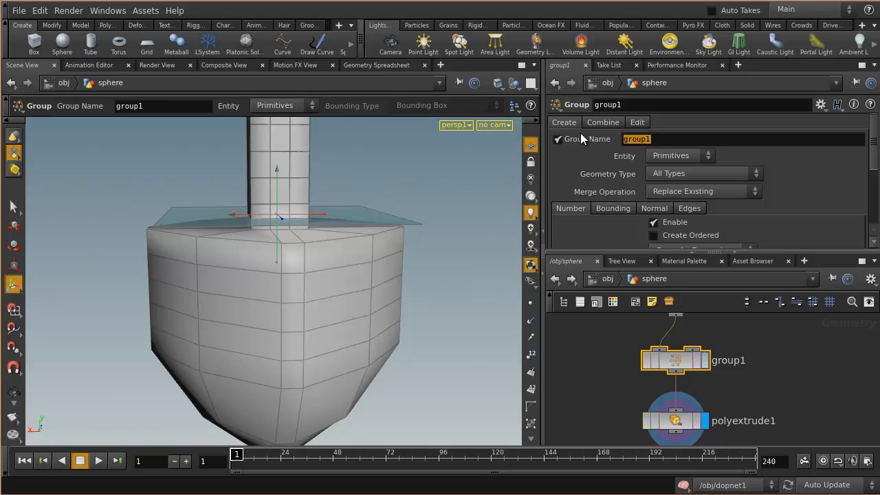
{"action": "type", "text": "monGroupe"}
{"action": "key", "text": "Return"}
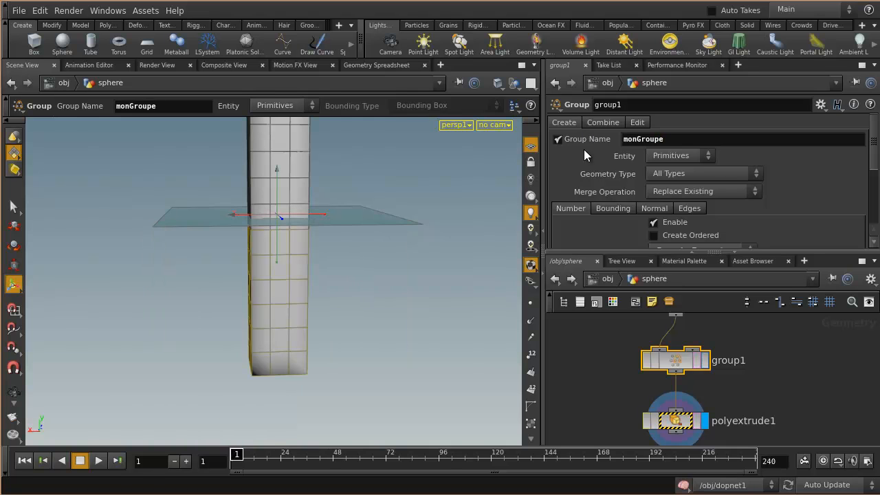
Step: Set polyextrude1's Group to monGroupe only, removing the outdated group1 entry
{"action": "middle_click_drag", "start_coordinate": [777, 390], "coordinate": [781, 355]}
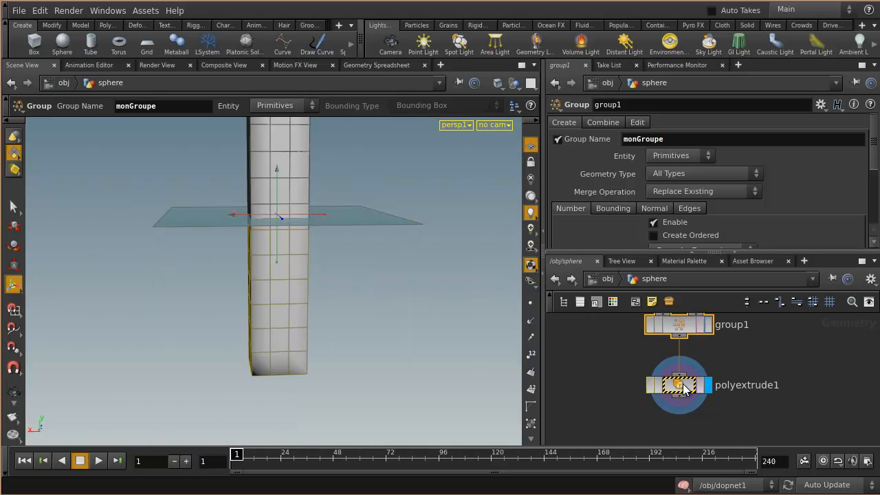
{"action": "scroll", "coordinate": [685, 388], "scroll_direction": "up", "scroll_amount": 3}
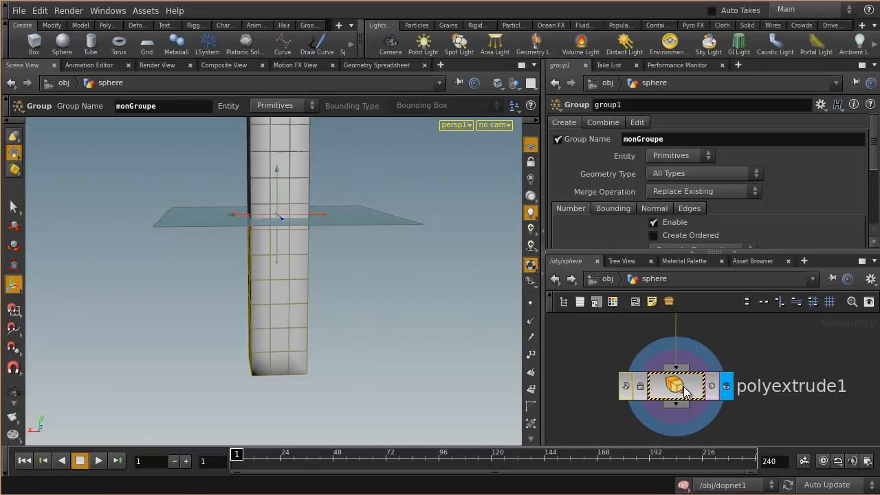
{"action": "left_click", "coordinate": [685, 390]}
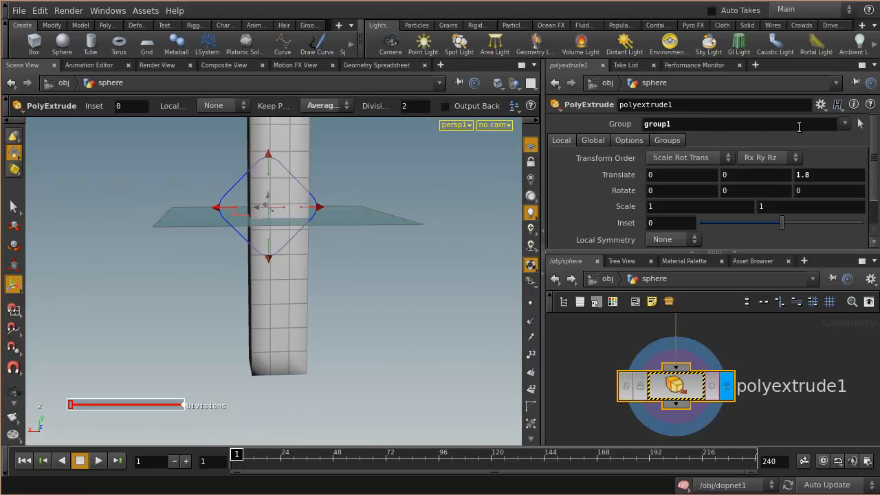
{"action": "left_click", "coordinate": [844, 124]}
{"action": "left_click", "coordinate": [859, 152]}
{"action": "left_click_drag", "start_coordinate": [677, 124], "coordinate": [622, 125]}
{"action": "key", "text": "BackSpace"}
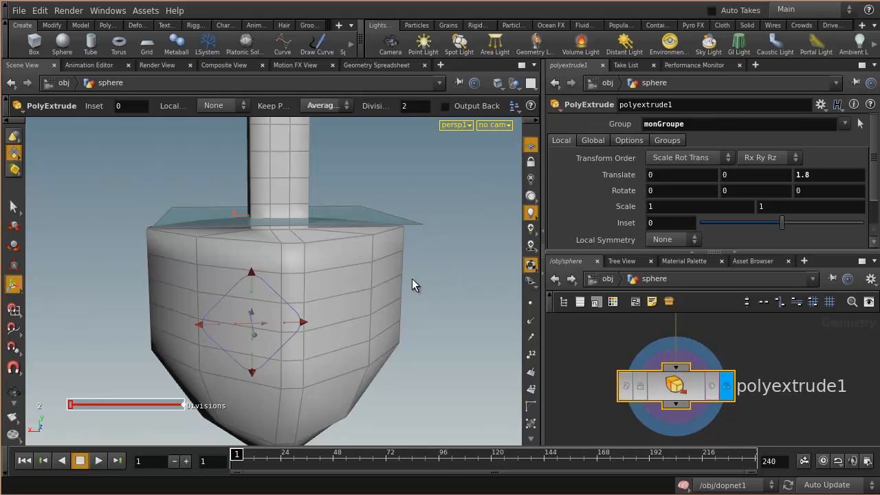
Step: Examine group1's entity type options and its filter expression
{"action": "scroll", "coordinate": [742, 414], "scroll_direction": "down", "scroll_amount": 3}
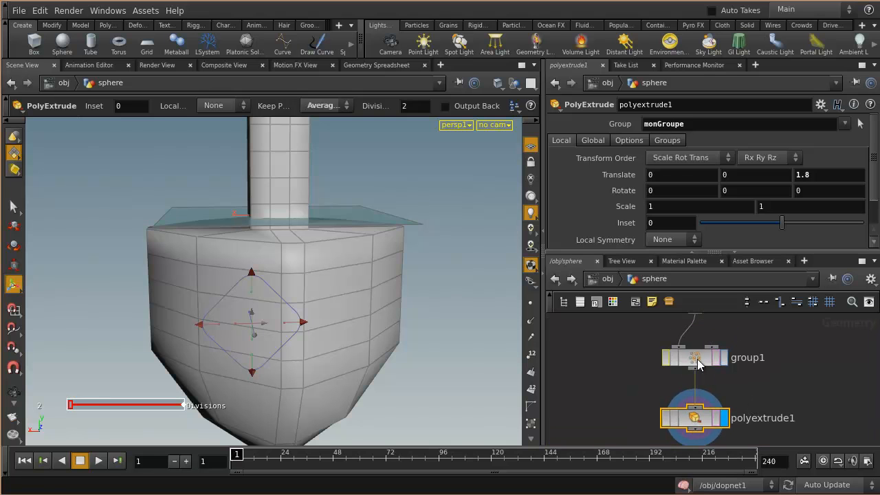
{"action": "left_click", "coordinate": [700, 363]}
{"action": "middle_click_drag", "start_coordinate": [775, 398], "coordinate": [776, 384]}
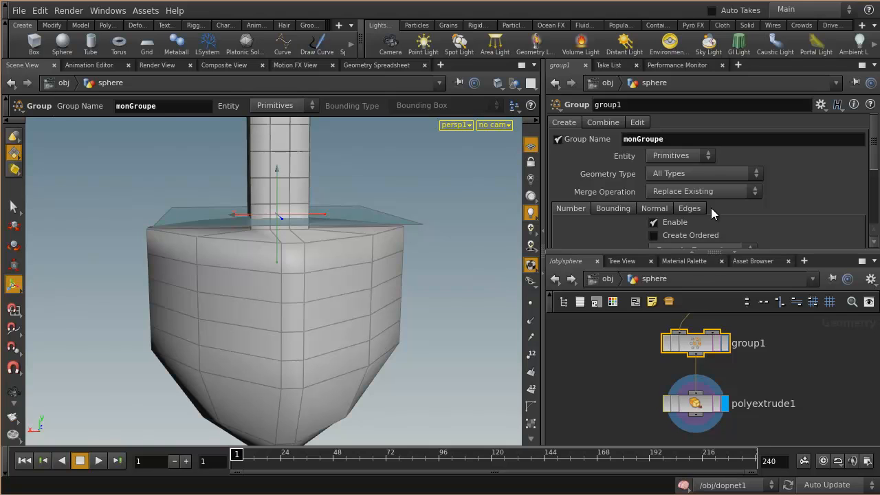
{"action": "scroll", "coordinate": [711, 208], "scroll_direction": "down", "scroll_amount": 2}
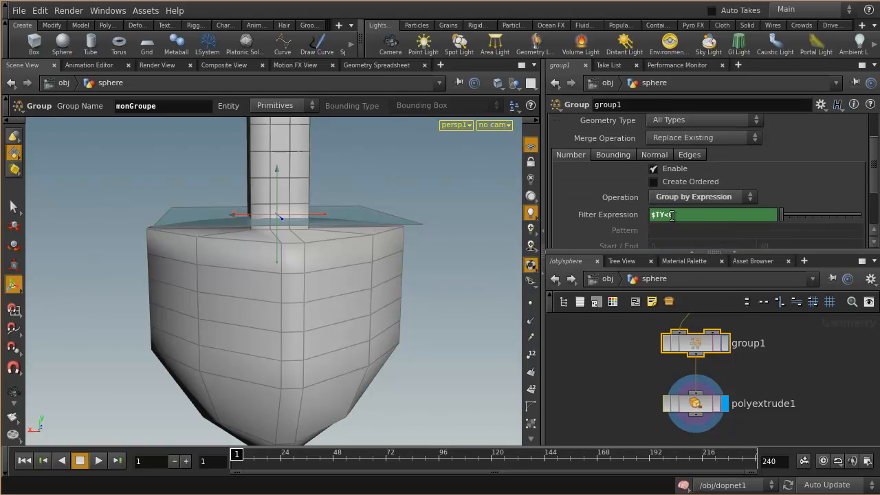
{"action": "scroll", "coordinate": [690, 131], "scroll_direction": "up", "scroll_amount": 2}
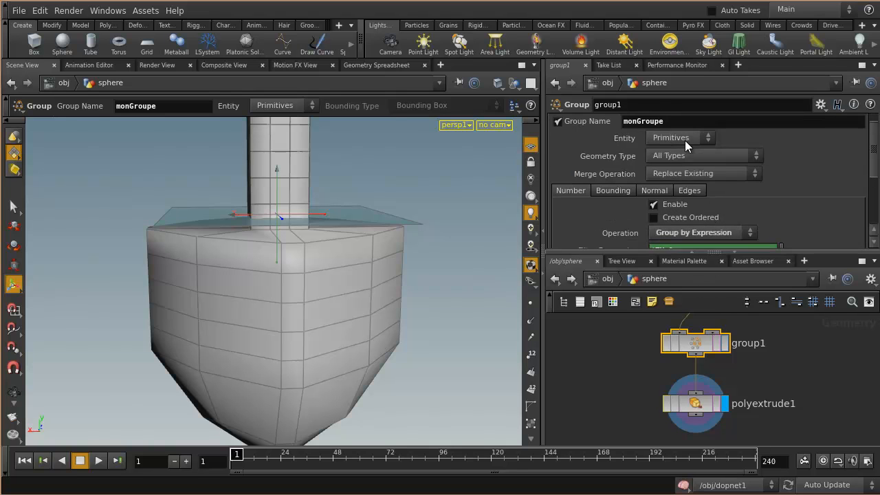
{"action": "left_click", "coordinate": [680, 137]}
{"action": "left_click", "coordinate": [792, 140]}
{"action": "scroll", "coordinate": [792, 202], "scroll_direction": "down", "scroll_amount": 2}
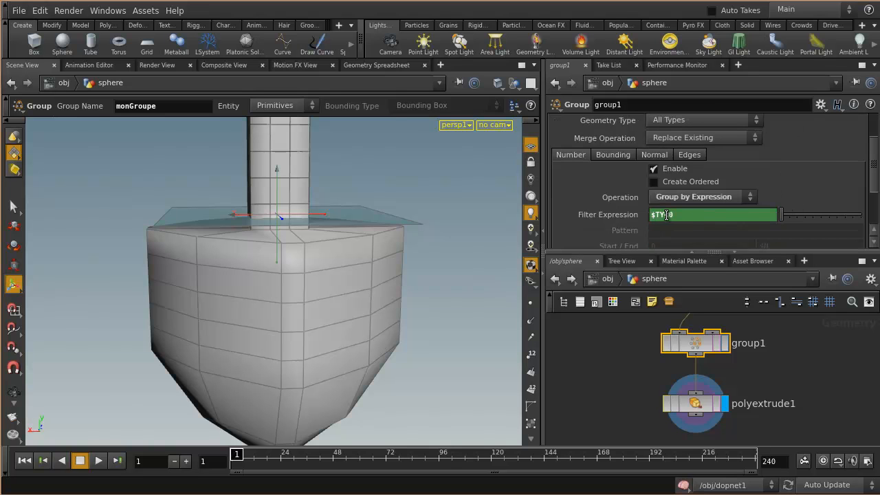
{"action": "middle_click_drag", "start_coordinate": [770, 371], "coordinate": [763, 416]}
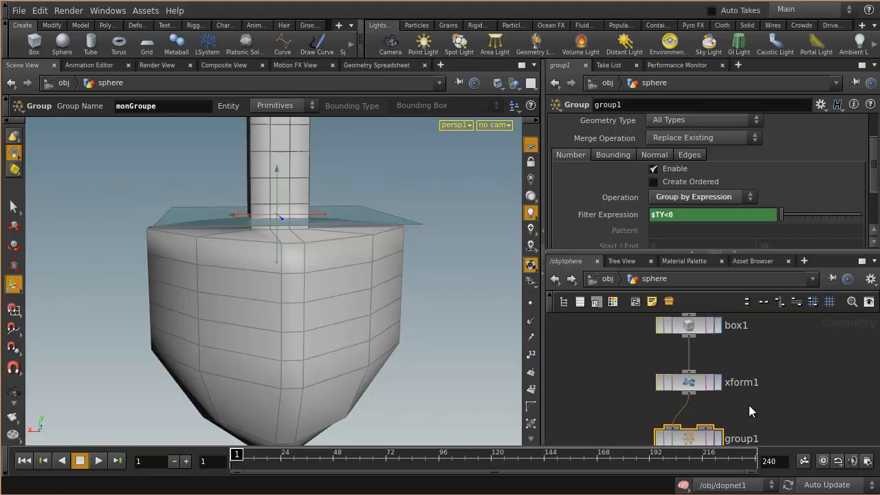
Step: Move the shape upward with xform1 to a Y translation of about 1.07
{"action": "left_click", "coordinate": [700, 385]}
{"action": "right_click_drag", "start_coordinate": [434, 290], "coordinate": [327, 275], "text": "alt"}
{"action": "left_click_drag", "start_coordinate": [326, 275], "coordinate": [334, 275], "text": "alt"}
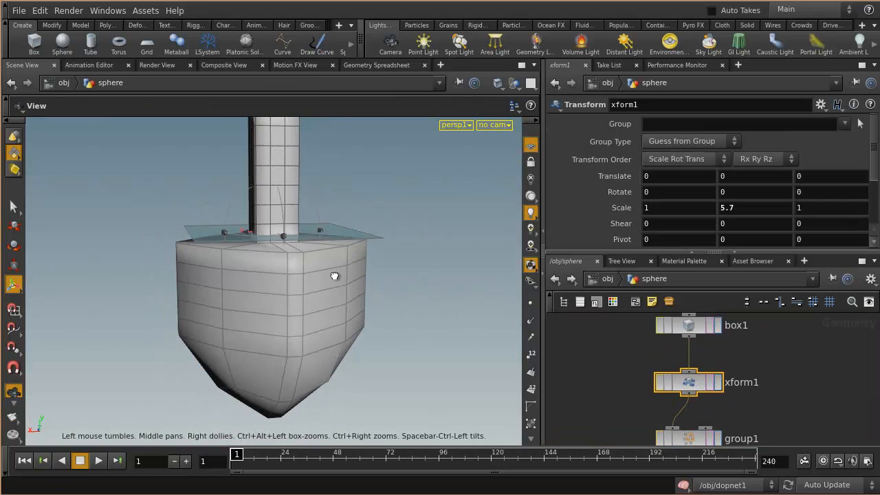
{"action": "middle_click_drag", "start_coordinate": [775, 422], "coordinate": [776, 396]}
{"action": "left_click_drag", "start_coordinate": [275, 206], "coordinate": [279, 158]}
{"action": "middle_click_drag", "start_coordinate": [773, 410], "coordinate": [755, 342]}
{"action": "left_click", "coordinate": [686, 410]}
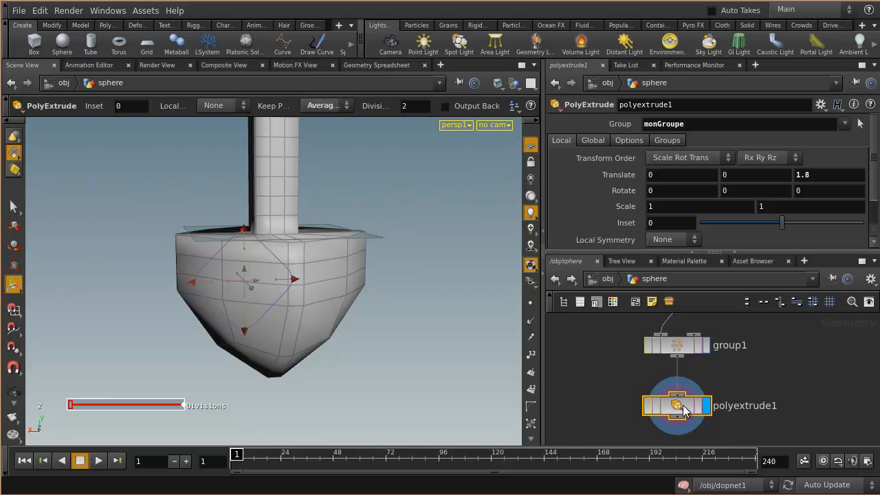
{"action": "middle_click_drag", "start_coordinate": [766, 363], "coordinate": [766, 407]}
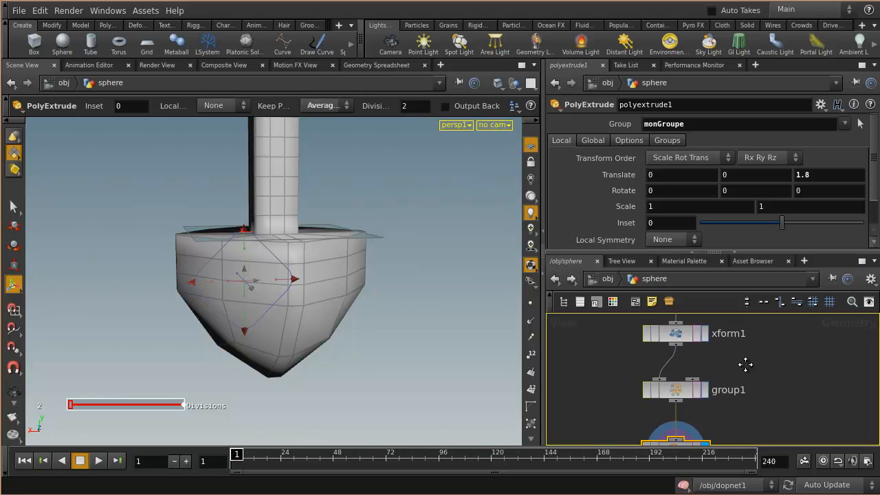
{"action": "middle_click_drag", "start_coordinate": [745, 364], "coordinate": [743, 391]}
{"action": "left_click", "coordinate": [671, 360]}
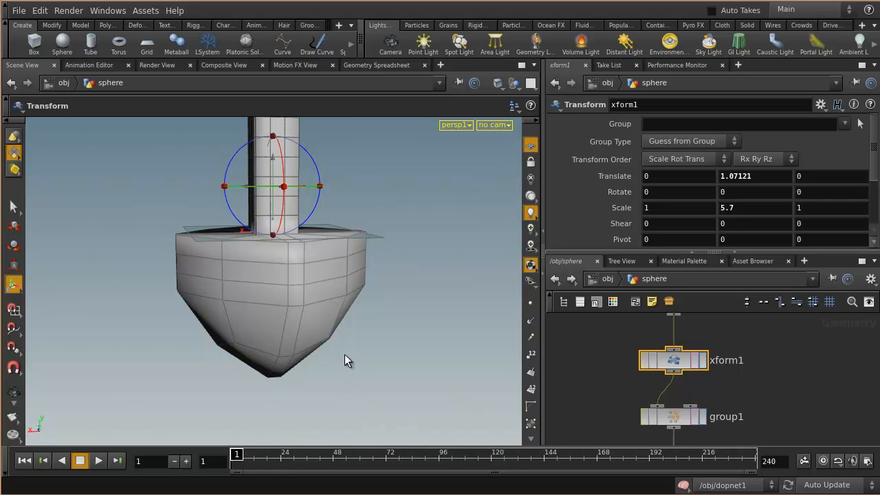
Step: Set Keep Points Shared to No on polyextrude1
{"action": "middle_click_drag", "start_coordinate": [764, 436], "coordinate": [769, 374]}
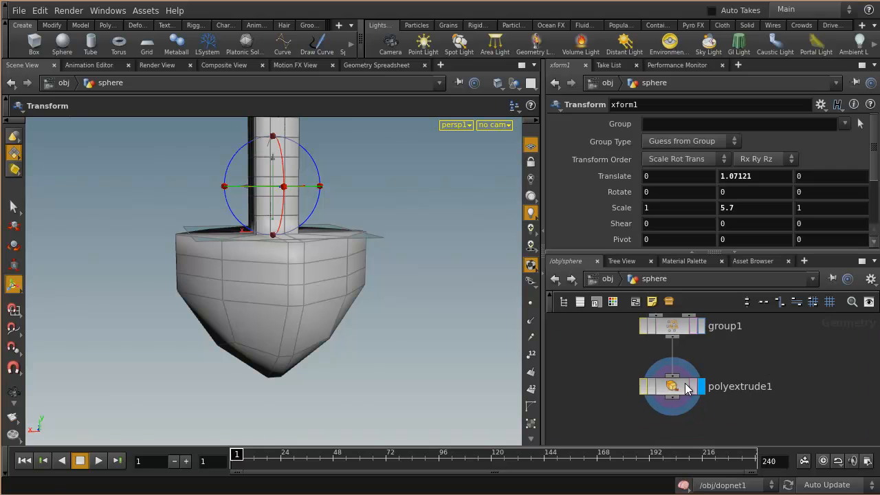
{"action": "left_click", "coordinate": [684, 383]}
{"action": "scroll", "coordinate": [684, 234], "scroll_direction": "down", "scroll_amount": 2}
{"action": "left_click", "coordinate": [683, 223]}
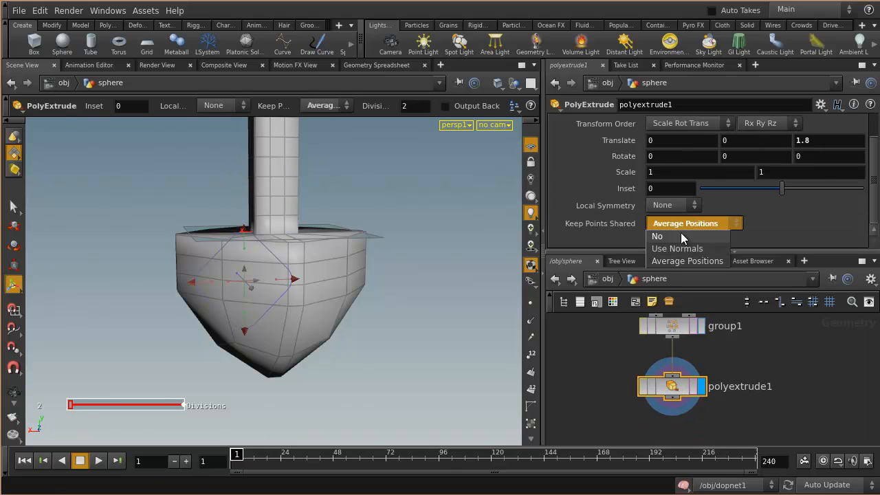
{"action": "left_click", "coordinate": [680, 233]}
{"action": "key", "text": "Escape"}
{"action": "left_click_drag", "start_coordinate": [370, 287], "coordinate": [371, 249]}
{"action": "key", "text": "Return"}
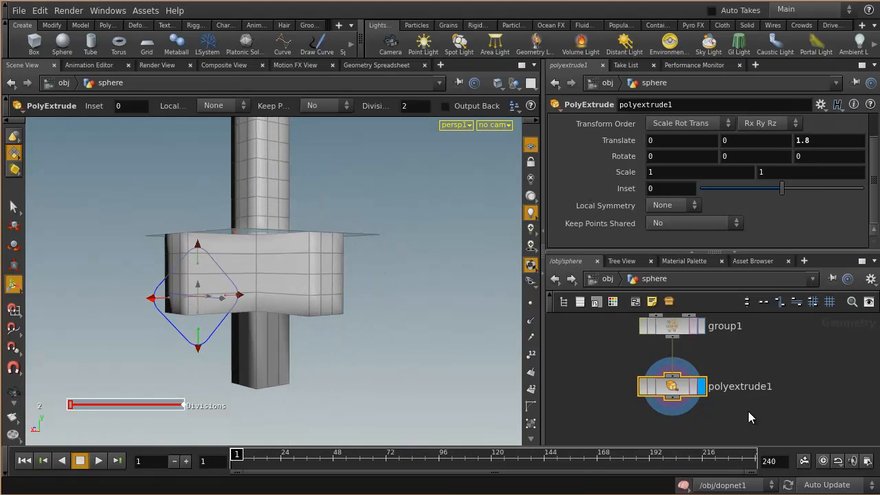
Step: Move the shape down with xform1 to a Y translation of about -1.49 and keyframe that Y translation at frame 1
{"action": "mouse_move", "coordinate": [760, 416]}
{"action": "middle_mouse_down"}
{"action": "mouse_move", "coordinate": [771, 425]}
{"action": "mouse_move", "coordinate": [760, 405]}
{"action": "middle_mouse_up"}
{"action": "middle_click_drag", "start_coordinate": [769, 342], "coordinate": [758, 433]}
{"action": "left_click", "coordinate": [663, 354]}
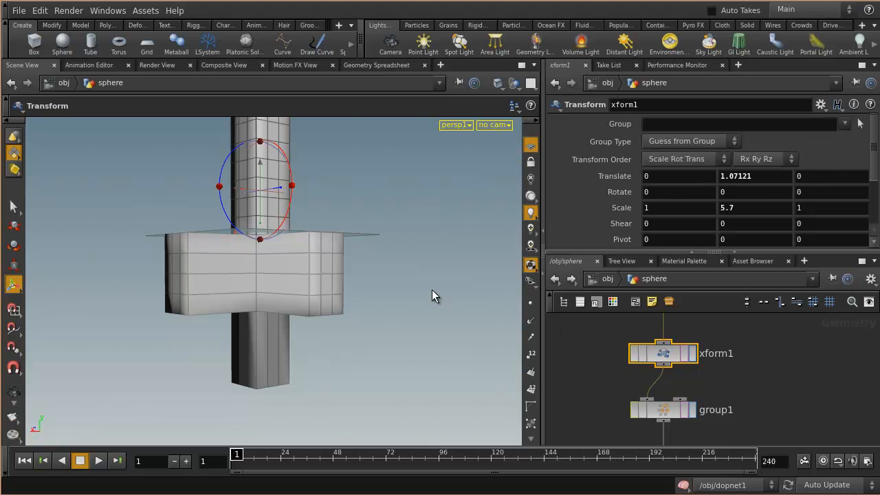
{"action": "middle_click_drag", "start_coordinate": [406, 257], "coordinate": [408, 296], "text": "alt"}
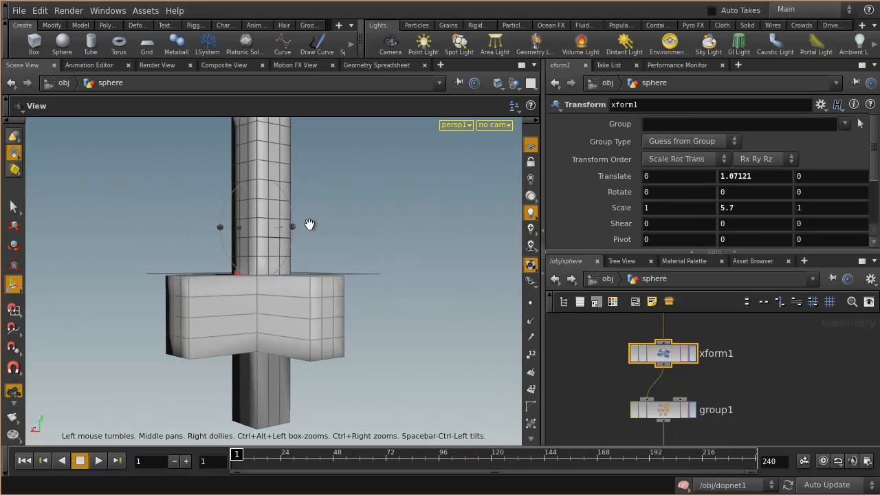
{"action": "middle_click_drag", "start_coordinate": [337, 251], "coordinate": [332, 281], "text": "alt"}
{"action": "left_click_drag", "start_coordinate": [262, 230], "coordinate": [267, 333]}
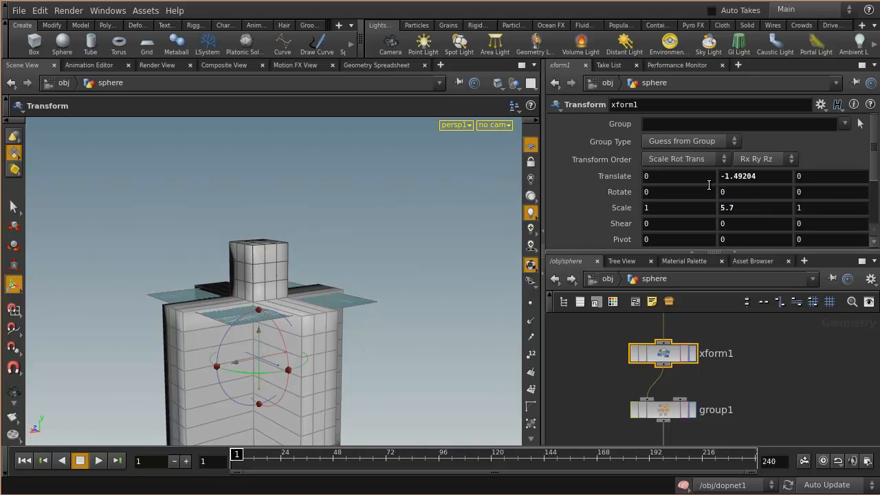
{"action": "left_click", "coordinate": [739, 178], "text": "alt"}
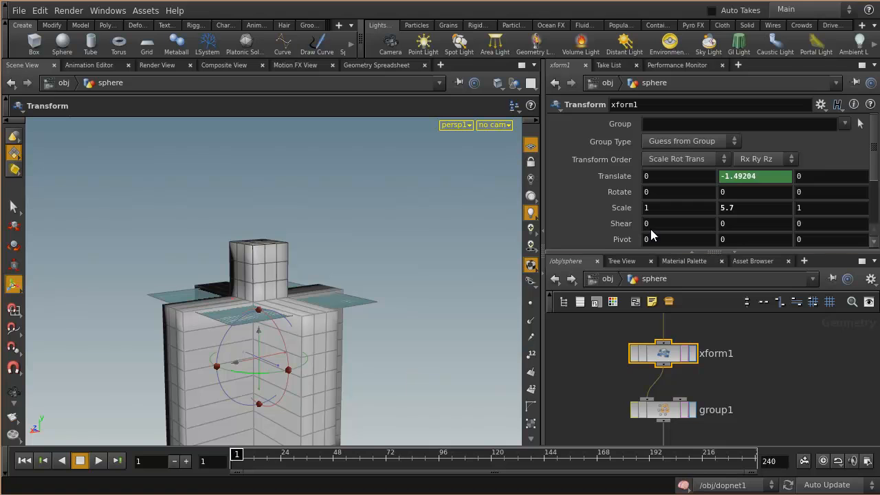
Step: At frame 47, move the shape up with xform1 to a Y translation of about 2.28 and keyframe that Y translation
{"action": "left_click_drag", "start_coordinate": [237, 453], "coordinate": [338, 455]}
{"action": "left_click_drag", "start_coordinate": [259, 347], "coordinate": [265, 179]}
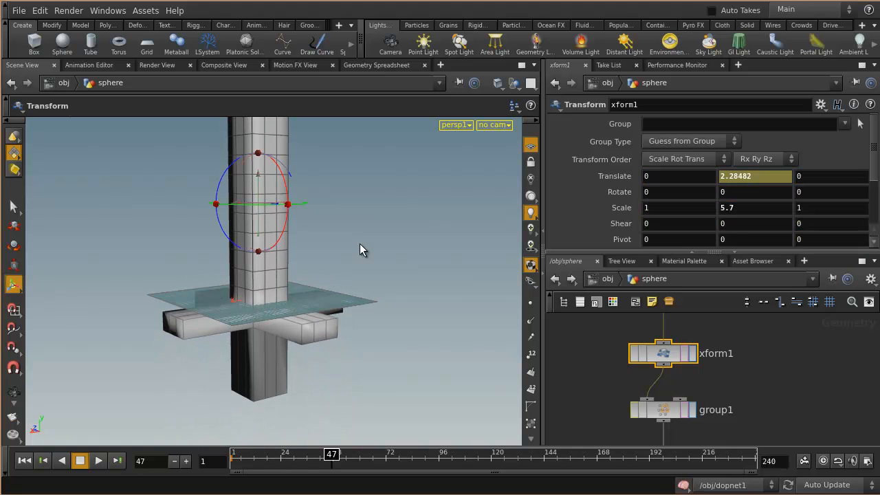
{"action": "left_click", "coordinate": [746, 180], "text": "alt"}
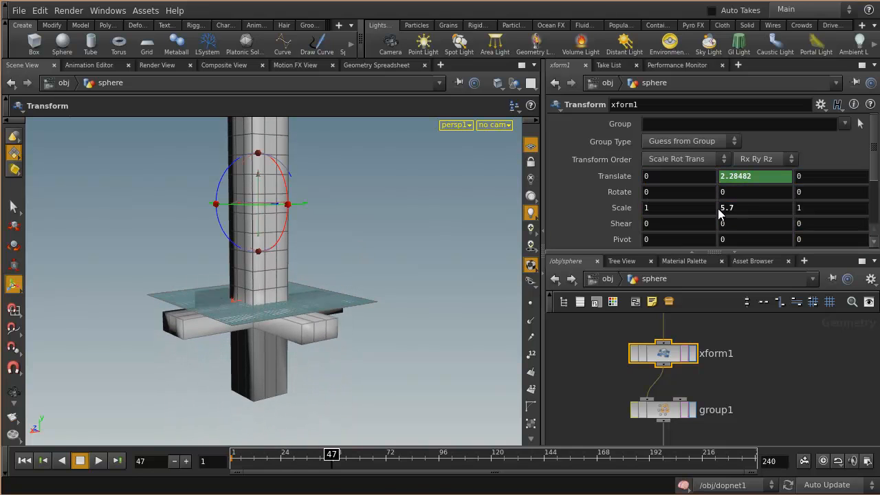
Step: Scrub the animation to frames 24 and 13 and, with polyextrude1 selected, examine the extruded faces from several angles
{"action": "mouse_move", "coordinate": [332, 459]}
{"action": "left_mouse_down"}
{"action": "mouse_move", "coordinate": [254, 460]}
{"action": "mouse_move", "coordinate": [281, 460]}
{"action": "left_mouse_up"}
{"action": "middle_click_drag", "start_coordinate": [800, 433], "coordinate": [797, 374]}
{"action": "left_click", "coordinate": [665, 398]}
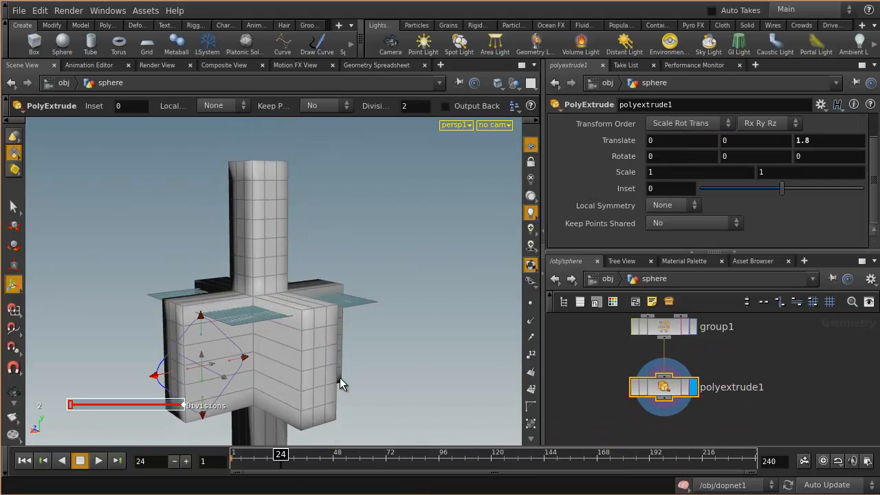
{"action": "key", "text": "Escape"}
{"action": "left_click_drag", "start_coordinate": [385, 404], "coordinate": [356, 364]}
{"action": "key", "text": "Return"}
{"action": "left_click_drag", "start_coordinate": [280, 455], "coordinate": [260, 455]}
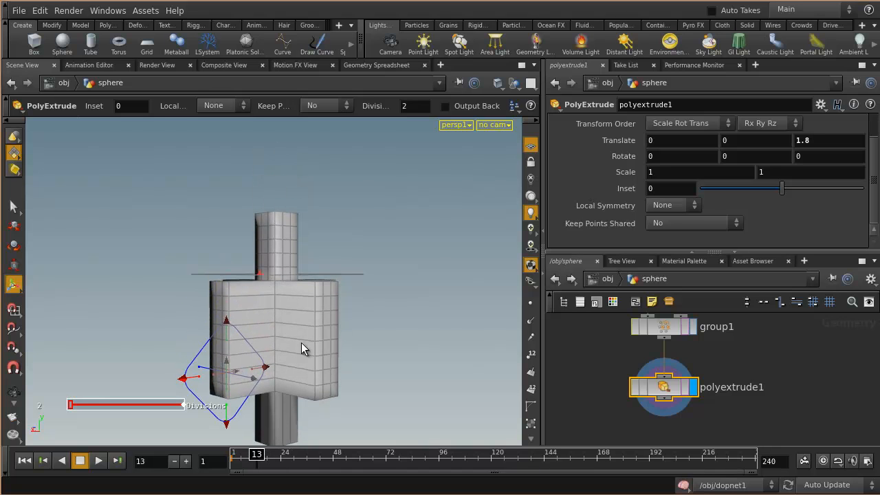
{"action": "left_click_drag", "start_coordinate": [392, 303], "coordinate": [382, 321]}
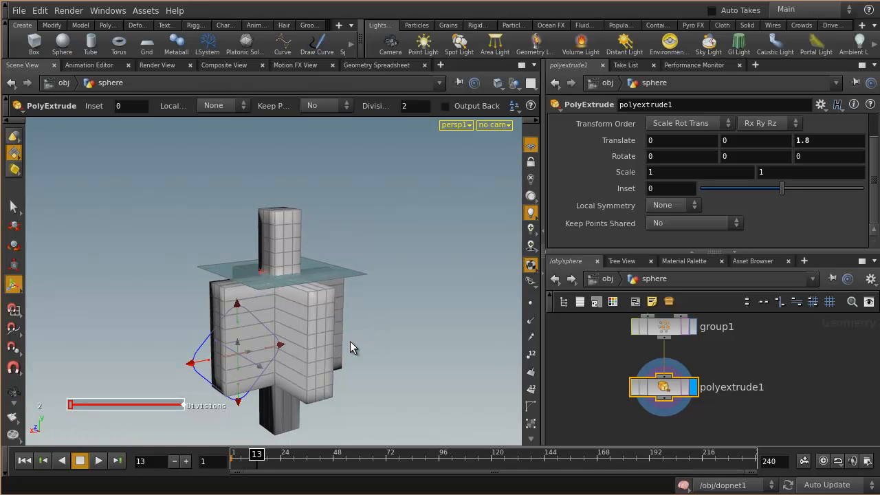
{"action": "left_click_drag", "start_coordinate": [355, 344], "coordinate": [335, 347]}
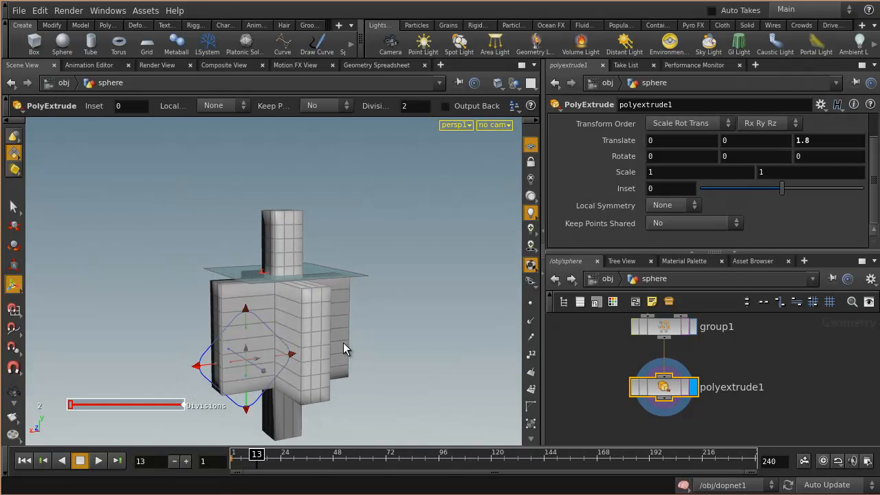
{"action": "middle_click_drag", "start_coordinate": [722, 417], "coordinate": [703, 404]}
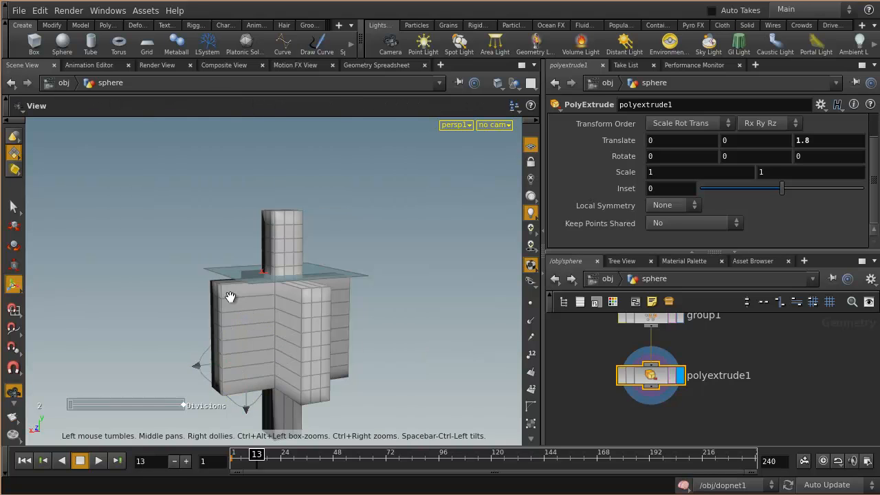
{"action": "scroll", "coordinate": [334, 309], "scroll_direction": "up", "scroll_amount": 2}
{"action": "scroll", "coordinate": [323, 279], "scroll_direction": "up", "scroll_amount": 2}
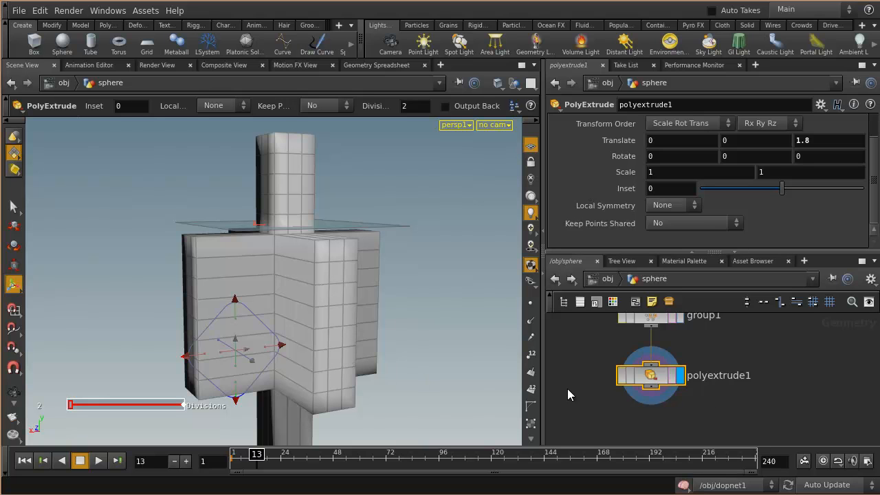
{"action": "left_click", "coordinate": [709, 414]}
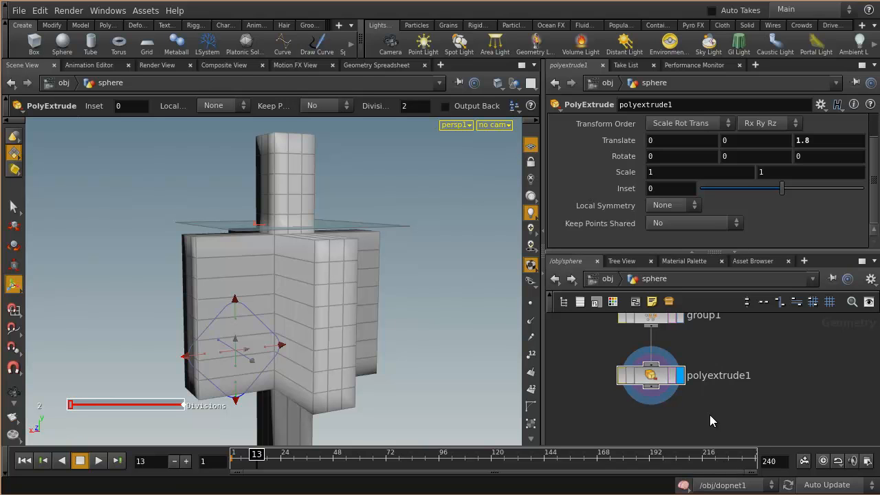